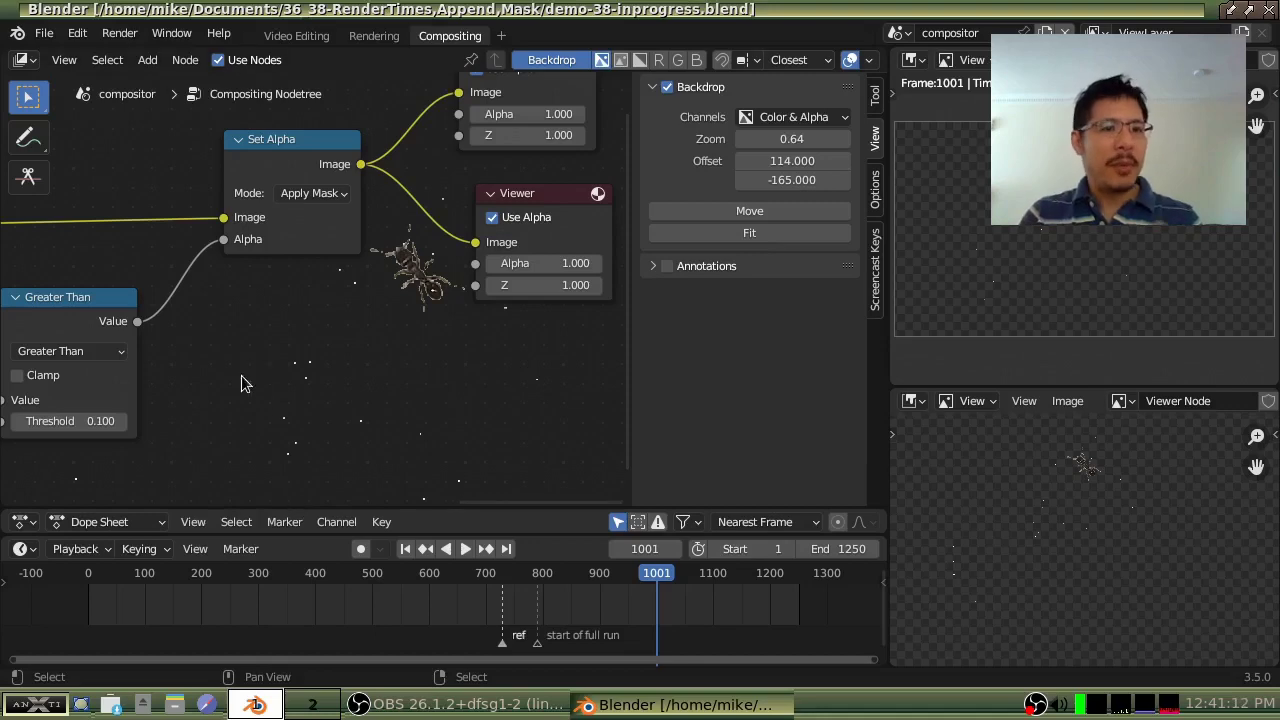
Step: Add an Input > Mask node to the compositor tree and load the '0 Ant Mask' datablock into it
middle_drag(200, 389, 317, 338)
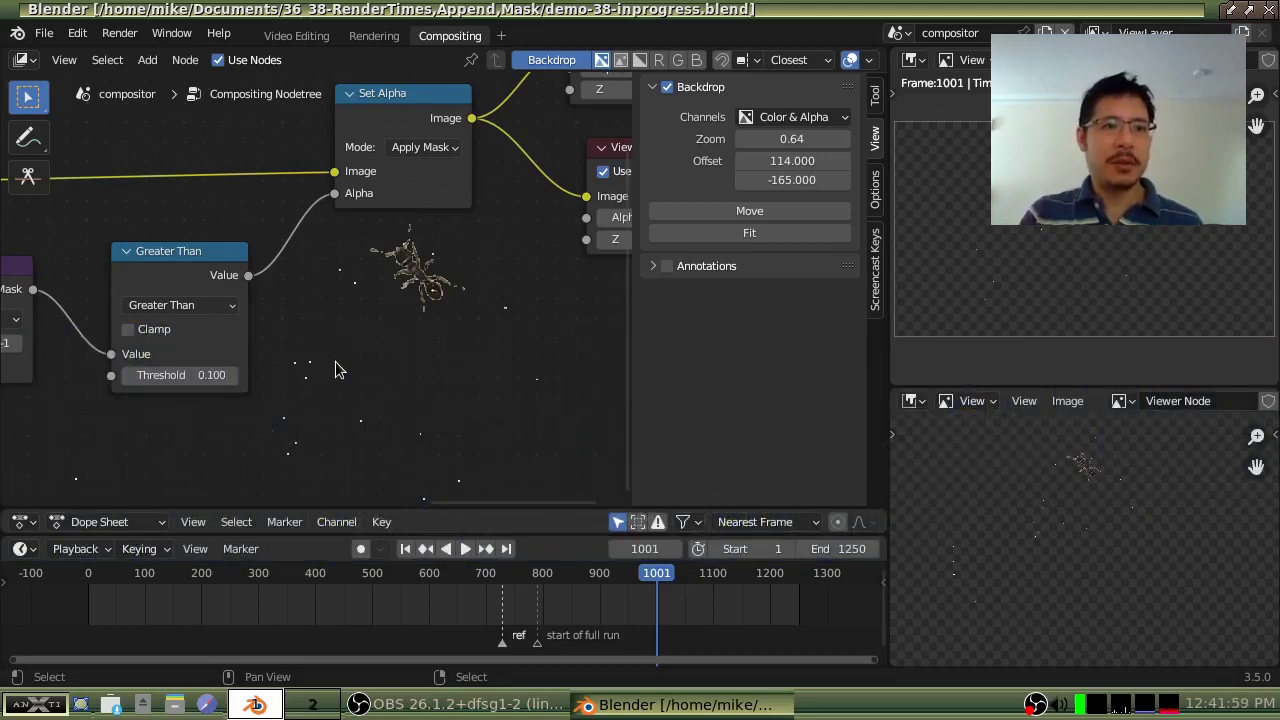
click(148, 61)
click(148, 61)
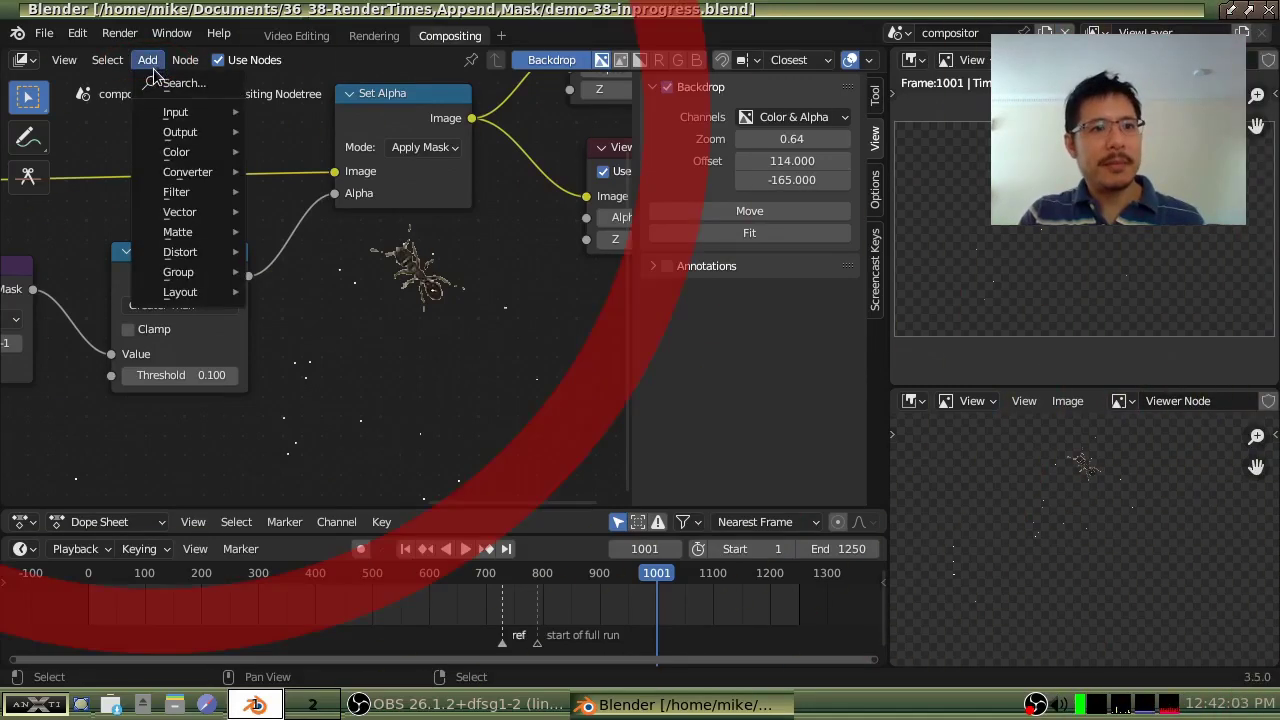
click(177, 118)
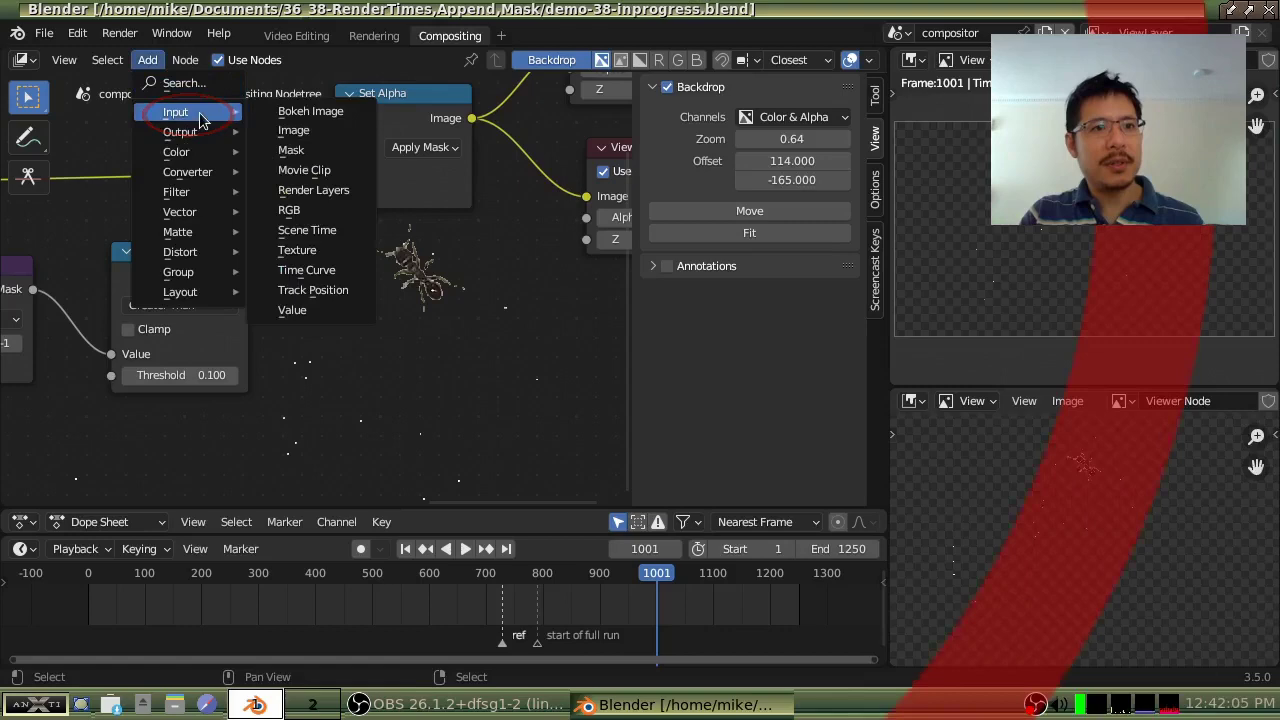
click(306, 158)
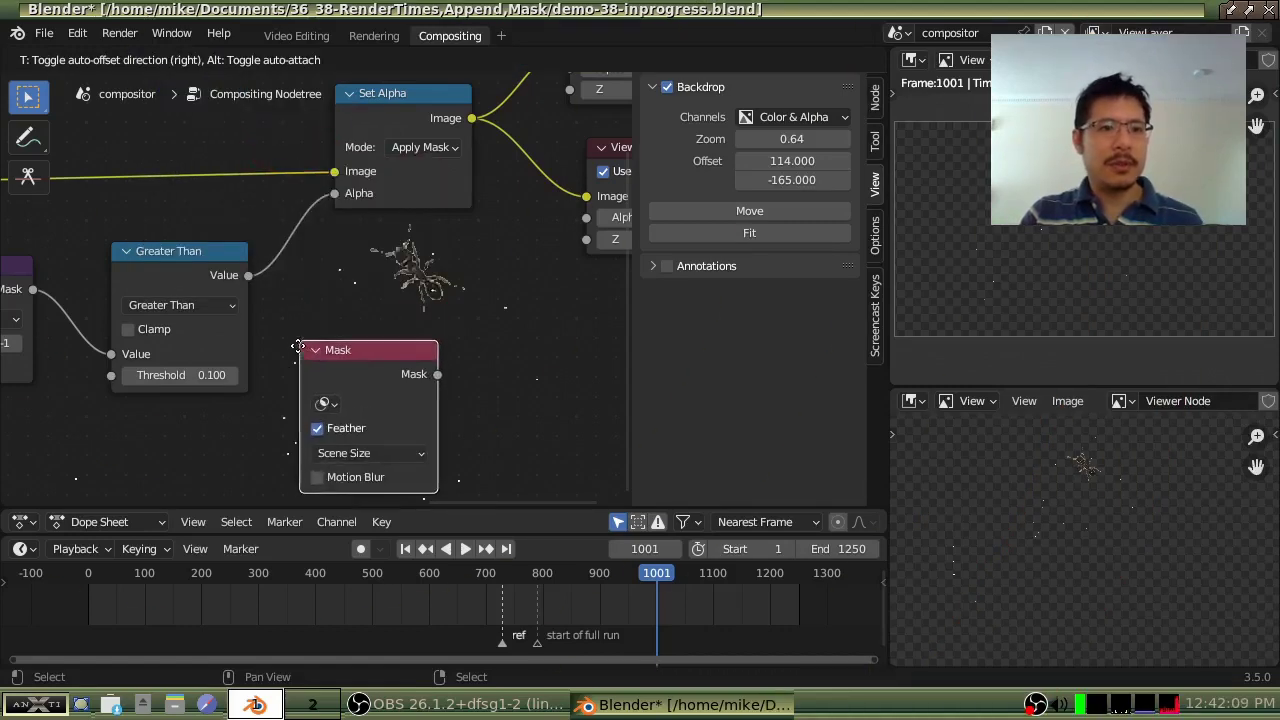
click(295, 356)
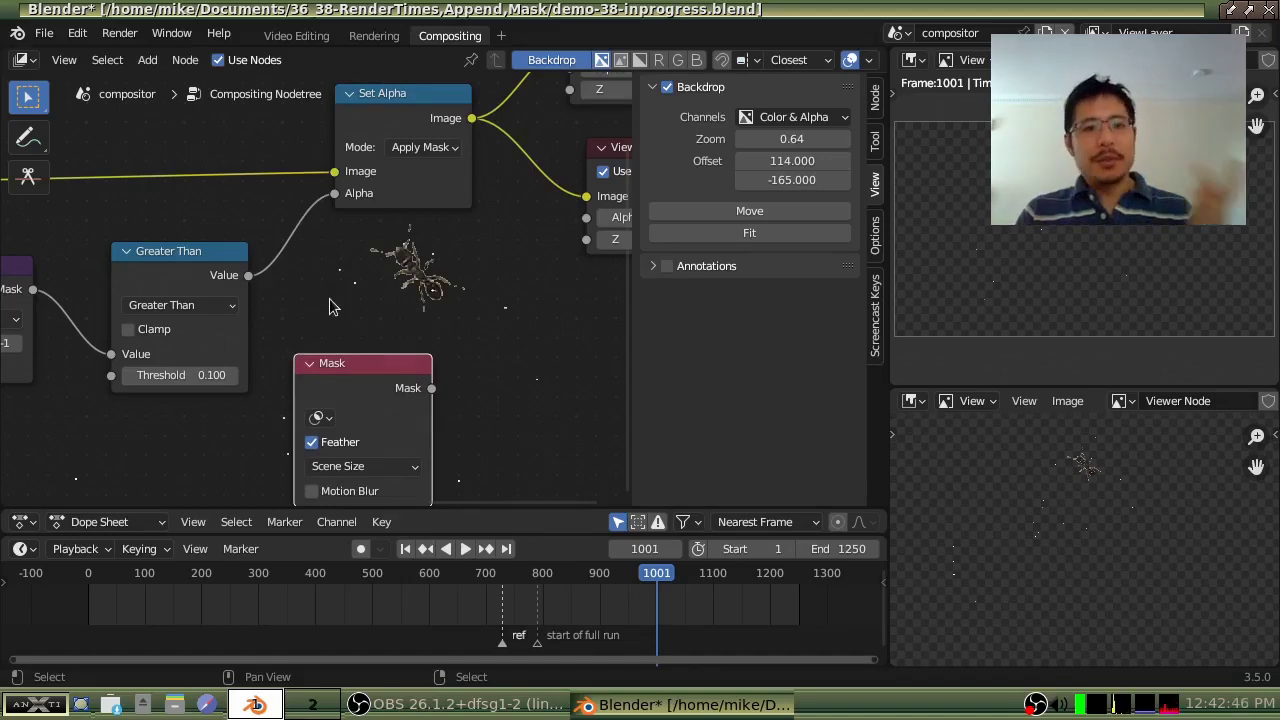
click(322, 420)
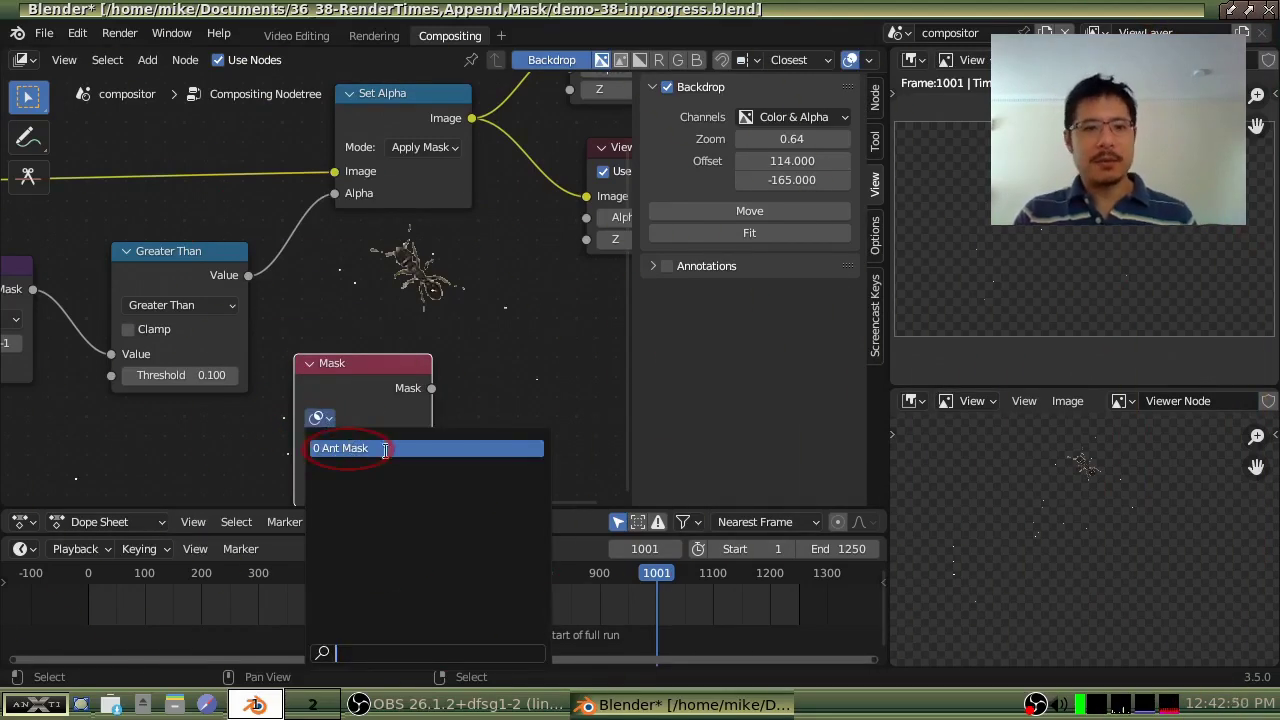
click(357, 448)
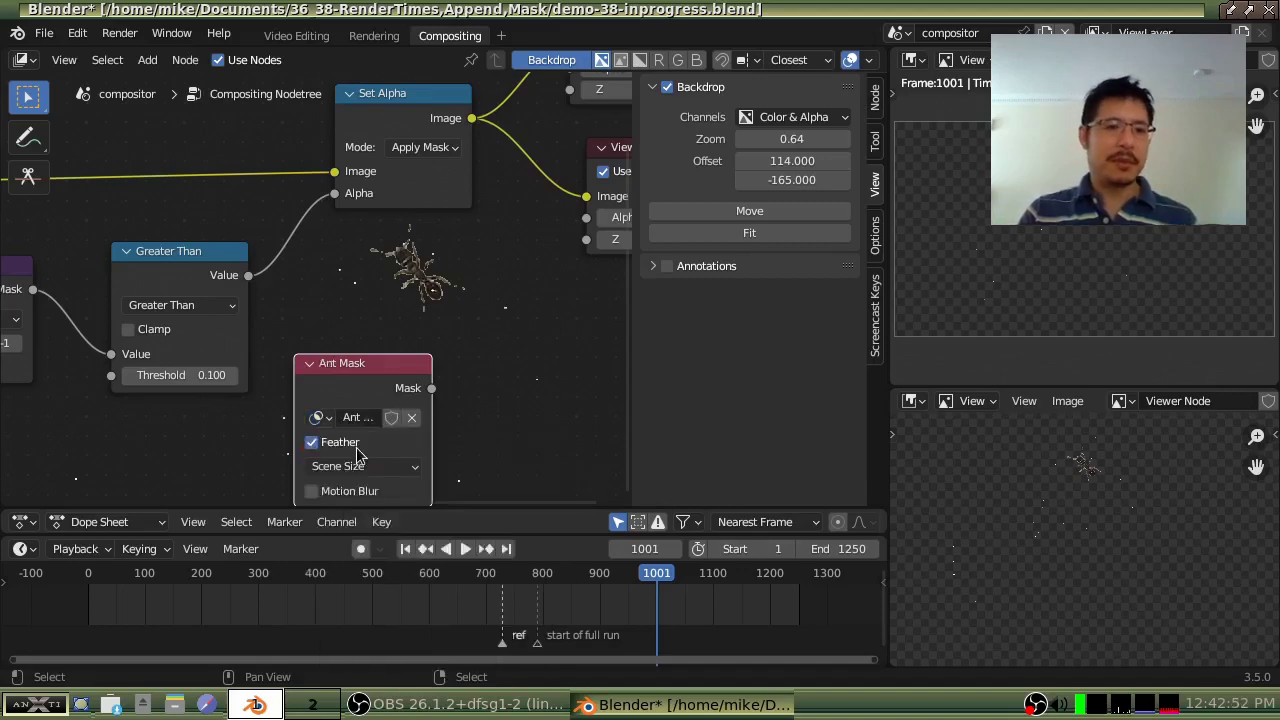
drag(357, 372, 335, 365)
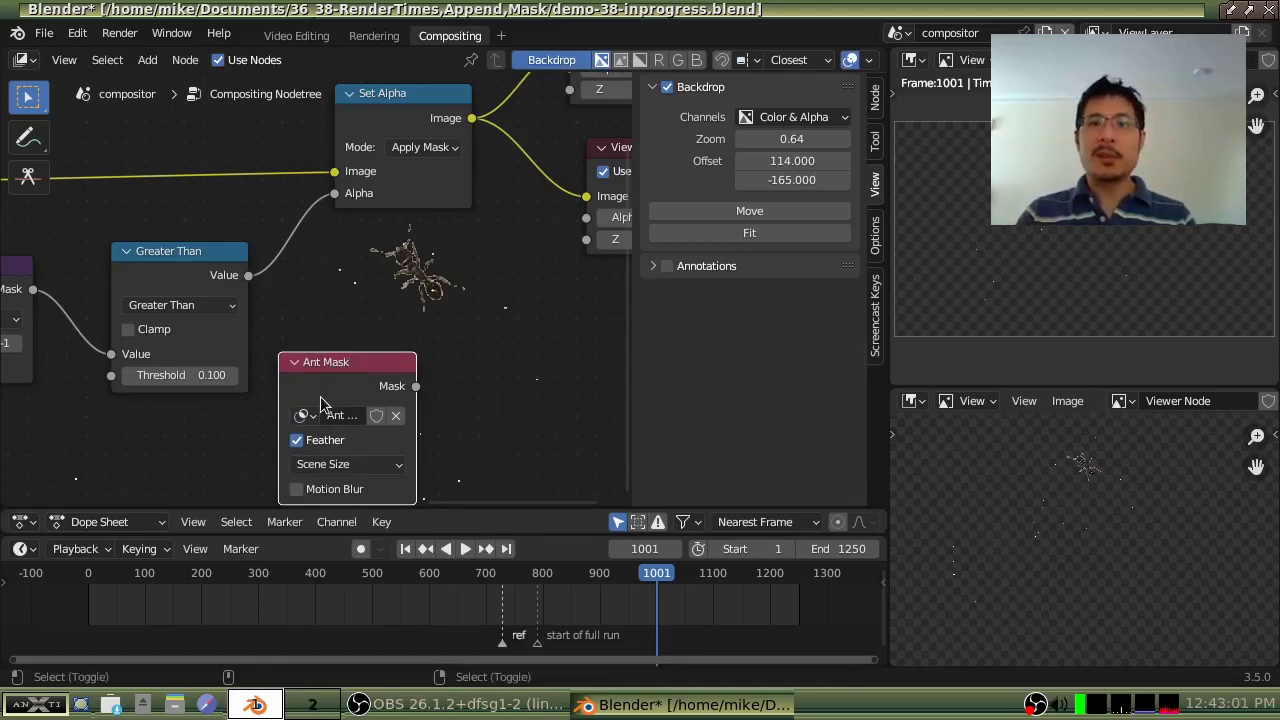
Step: Link the Ant Mask node to the Viewer to preview its white oval mask
ctrl+shift+click(323, 400)
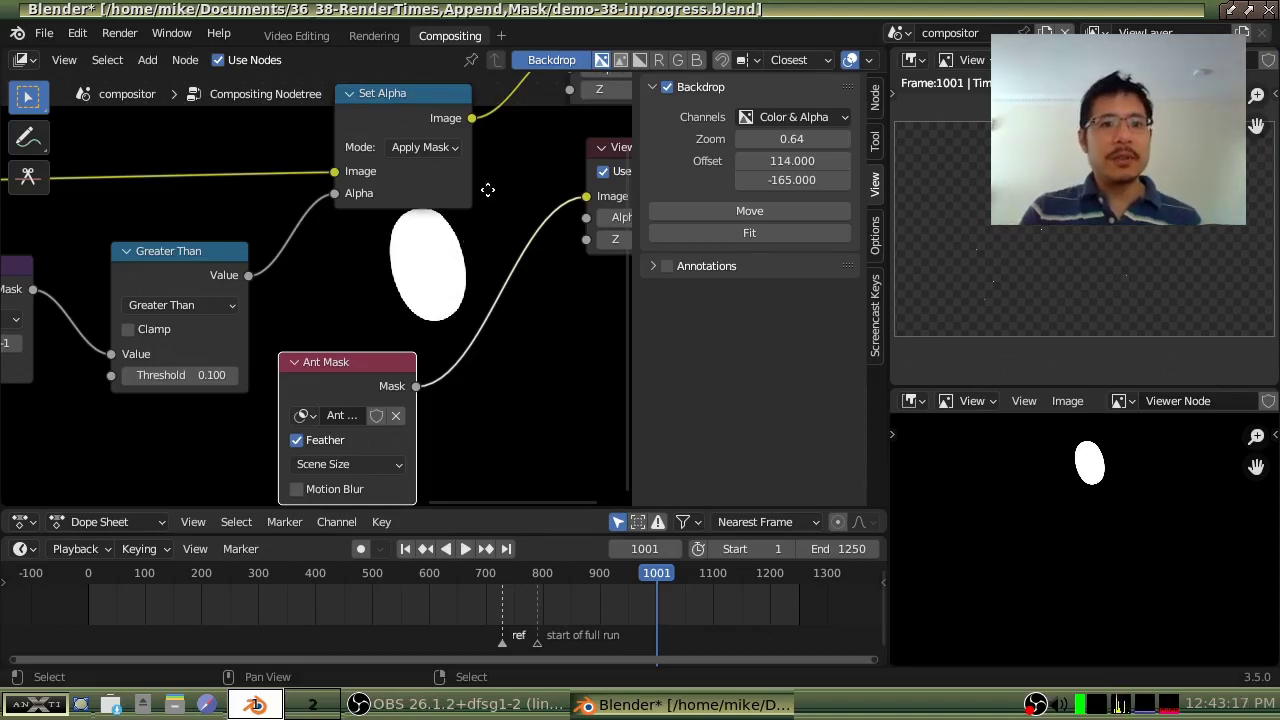
middle_drag(489, 191, 376, 377)
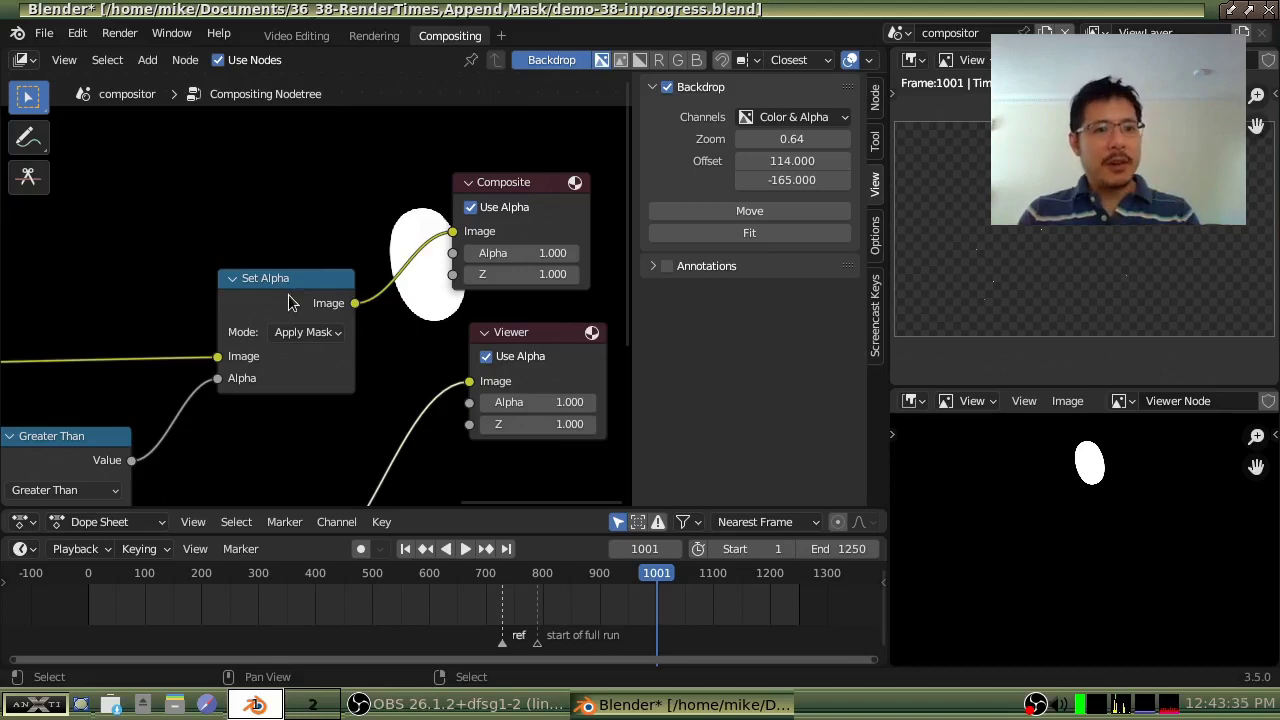
middle_drag(248, 265, 360, 162)
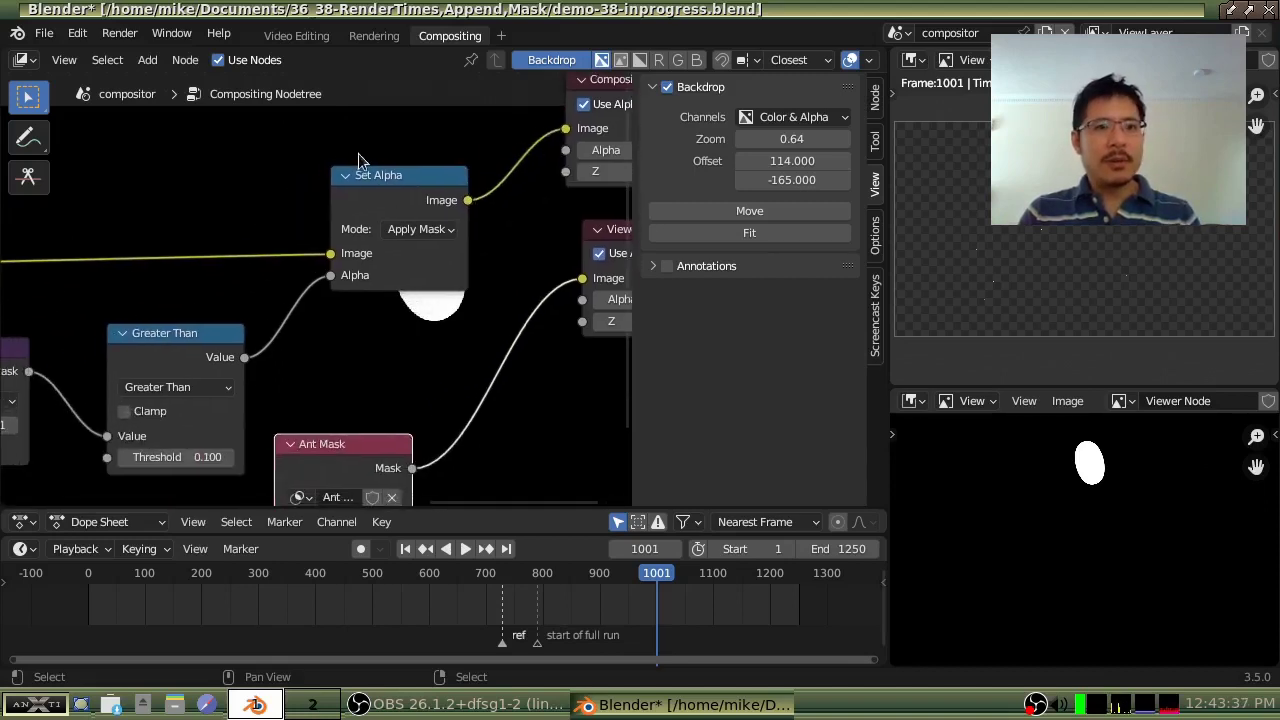
middle_drag(270, 230, 308, 158)
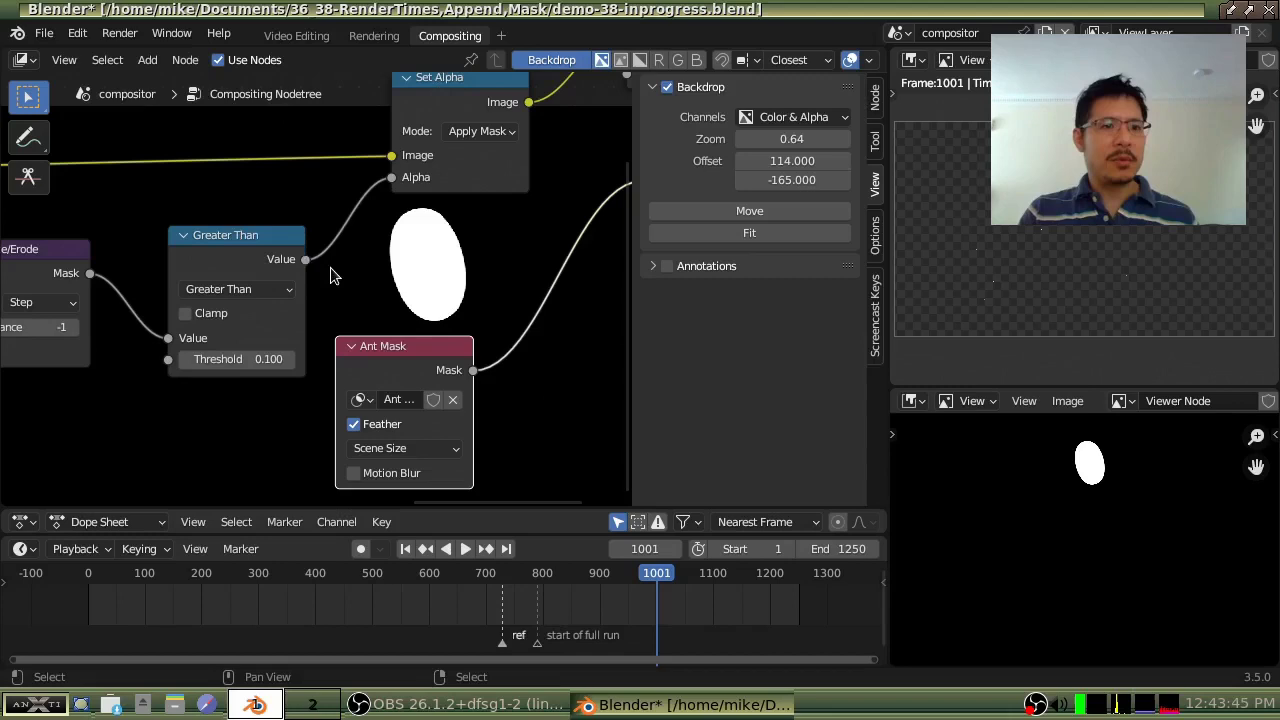
Step: Switch the Viewer back to the Greater Than output, then select the Ant Mask node
ctrl+shift+click(221, 267)
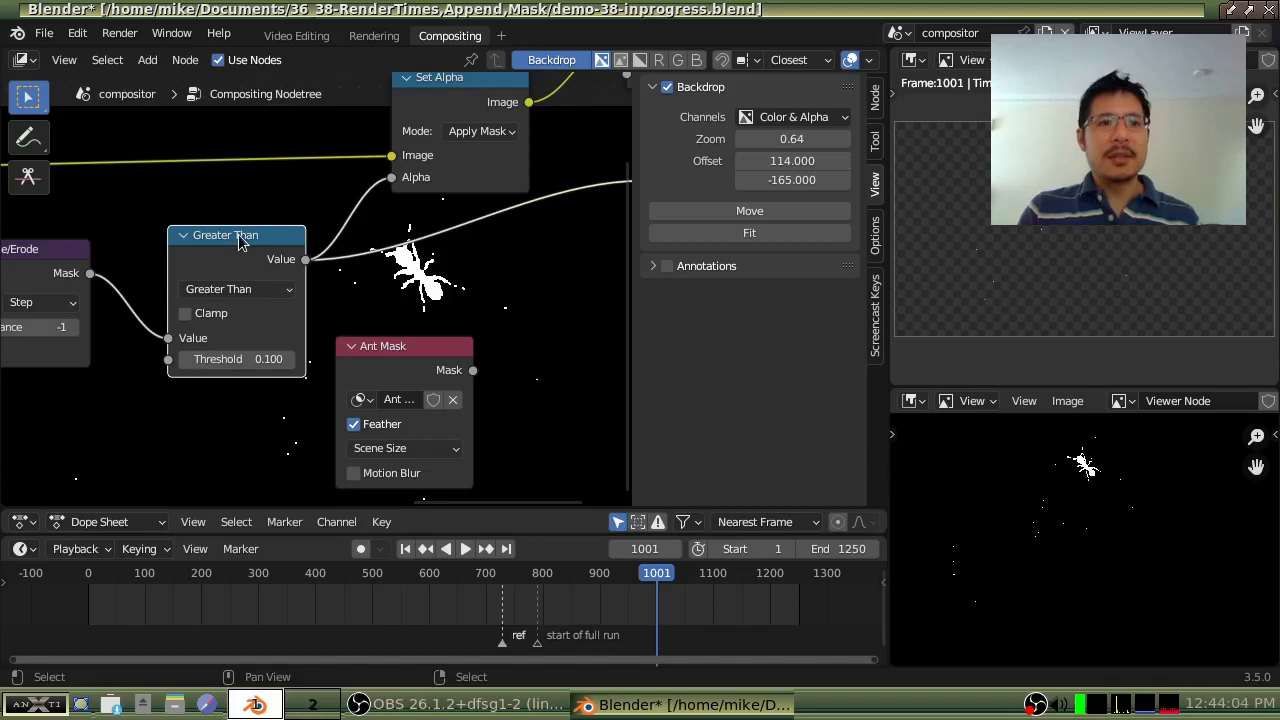
click(393, 352)
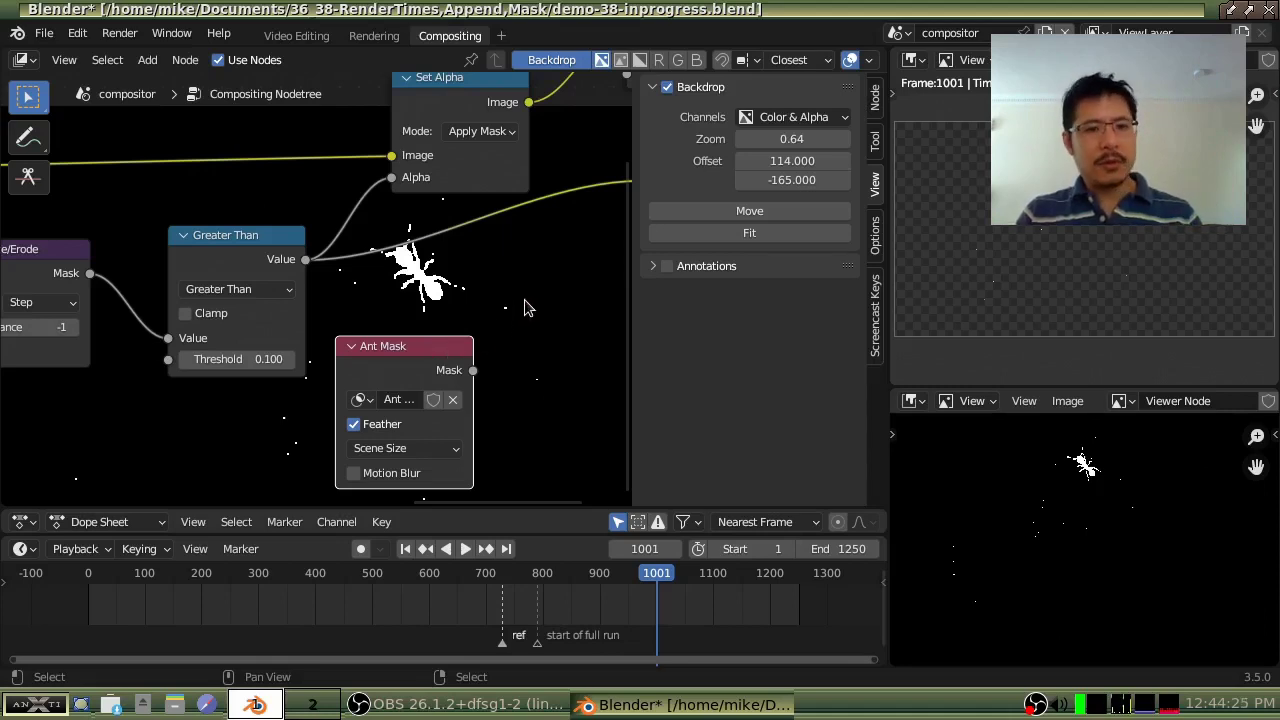
Step: Add a Converter > Math node (Add, 0.500 values) beside the Ant Mask node
key(shift)
key(shift+a)
mouse_move(519, 300)
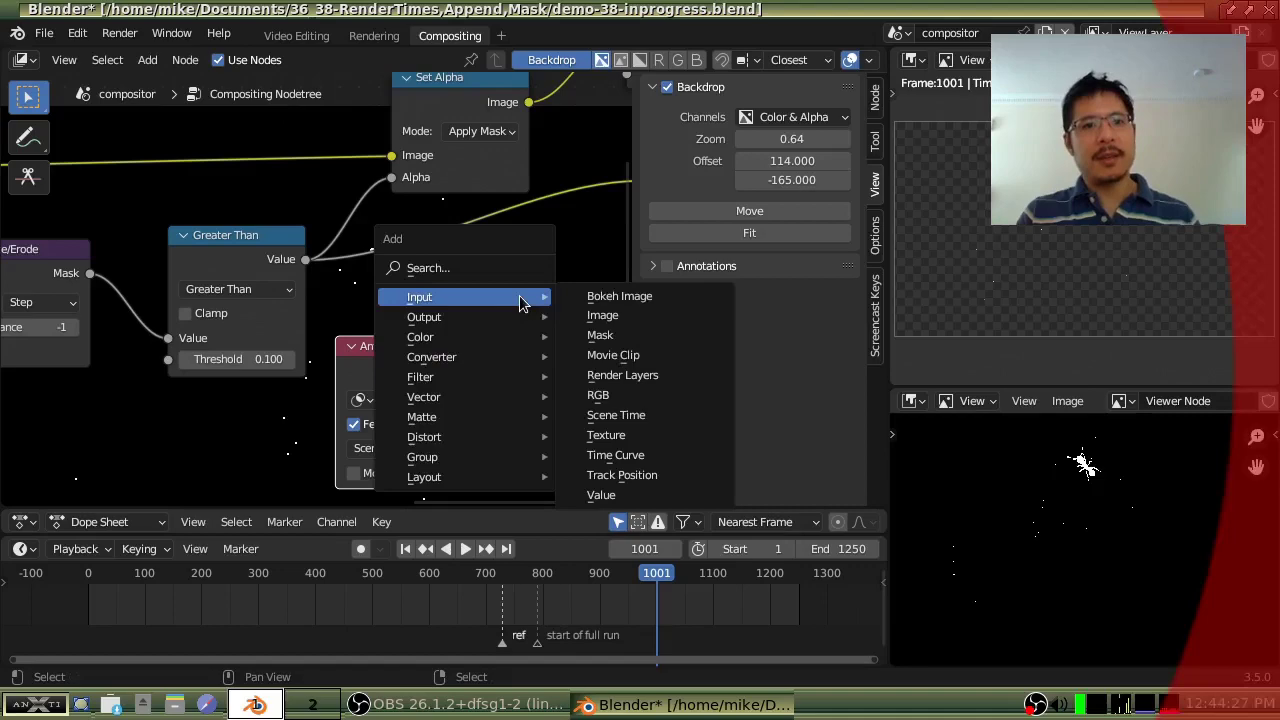
mouse_move(470, 357)
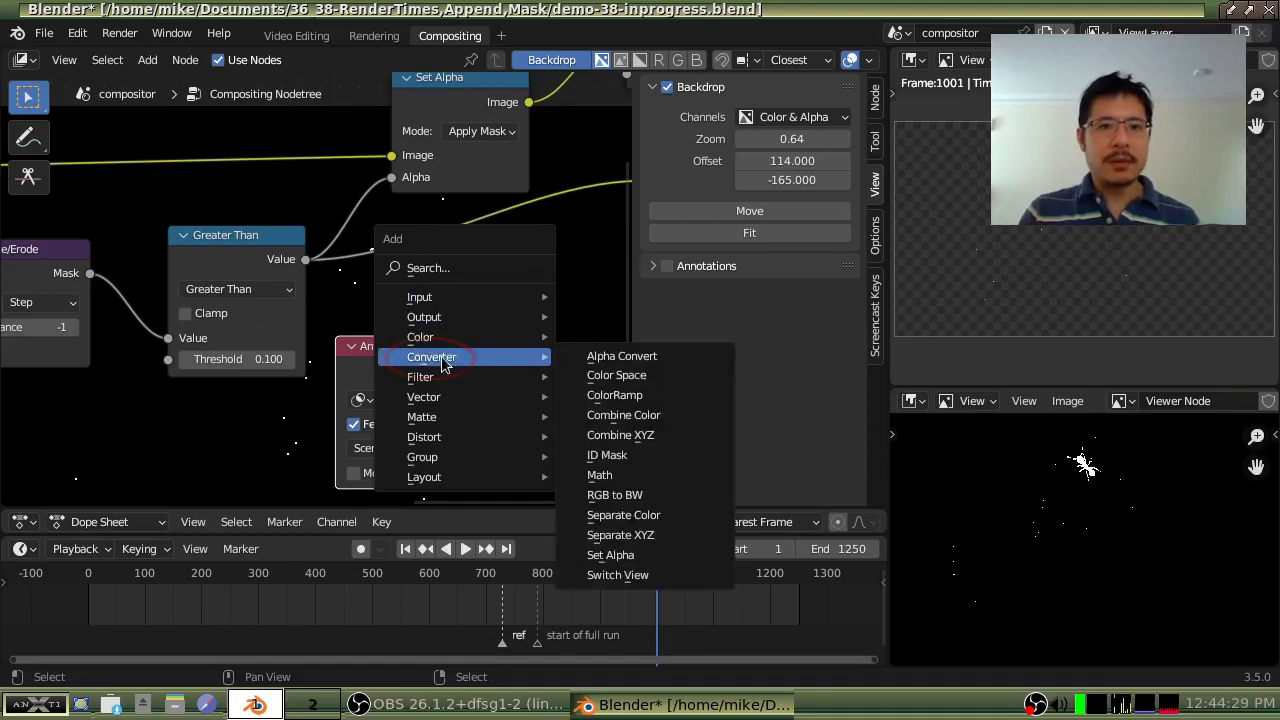
click(598, 475)
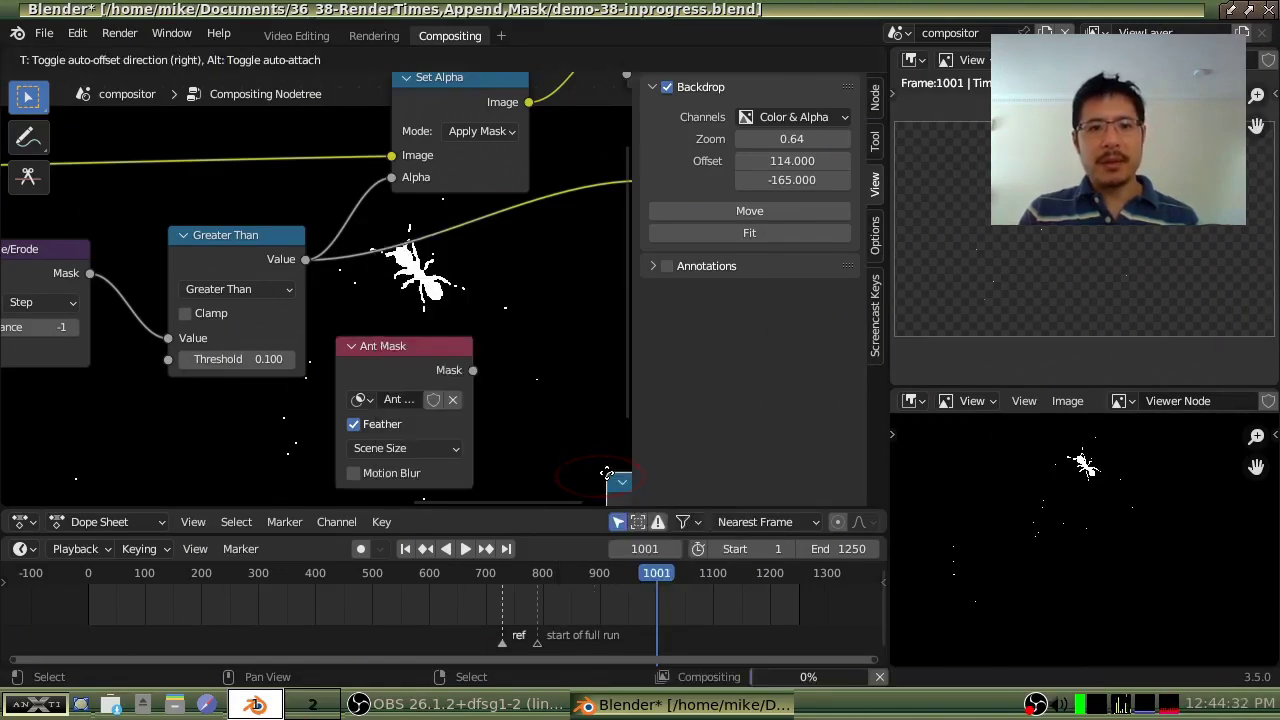
click(520, 258)
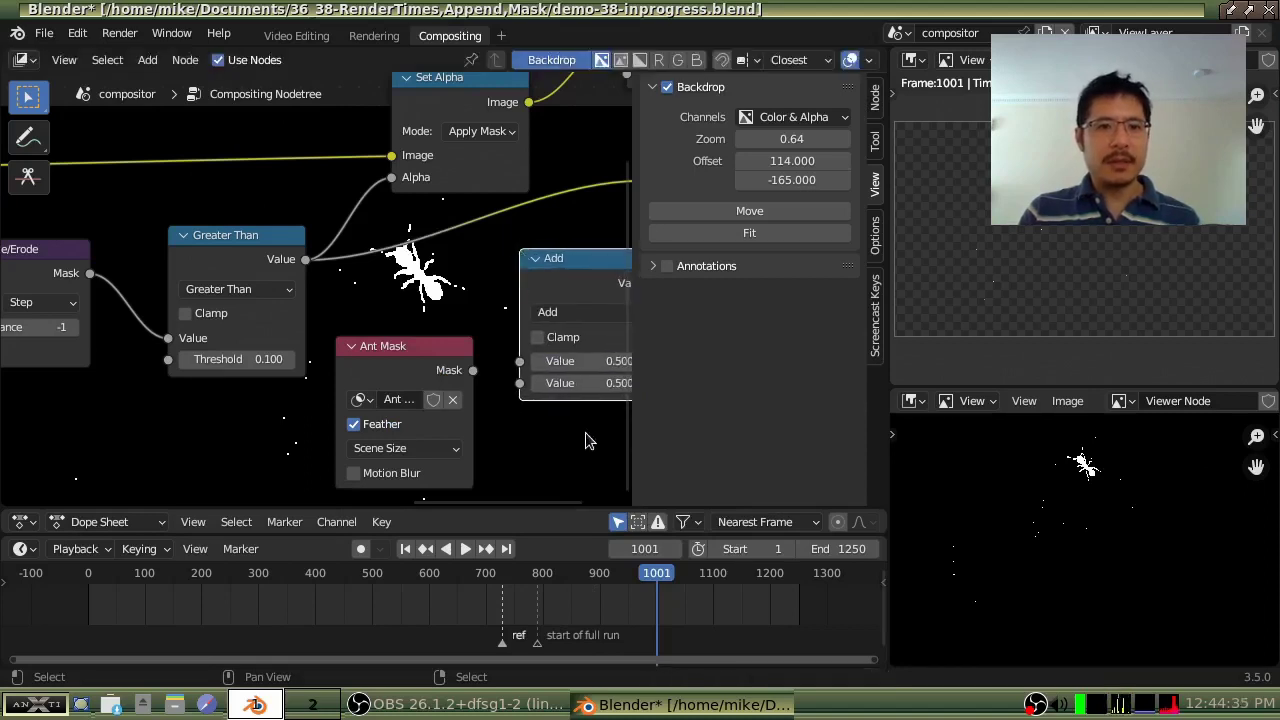
middle_drag(590, 440, 508, 431)
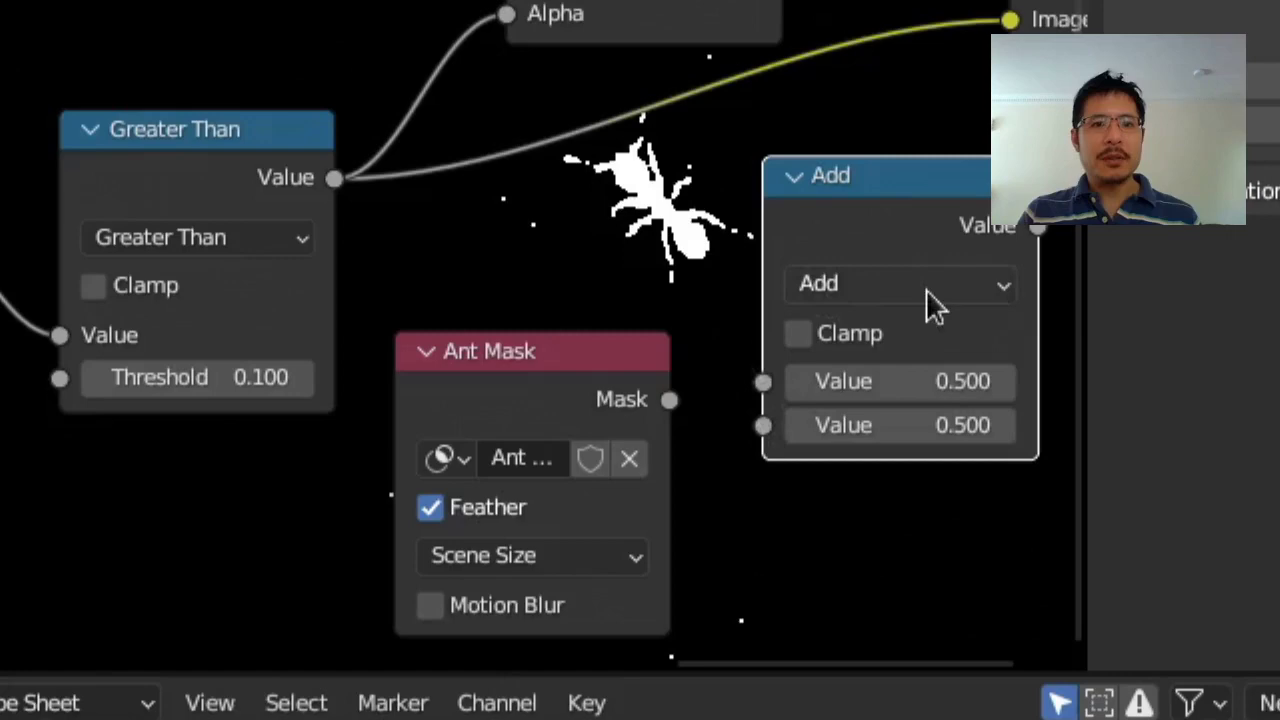
Step: Set the Math node to Multiply, feed it Greater Than Value and Ant Mask, and preview it
click(986, 292)
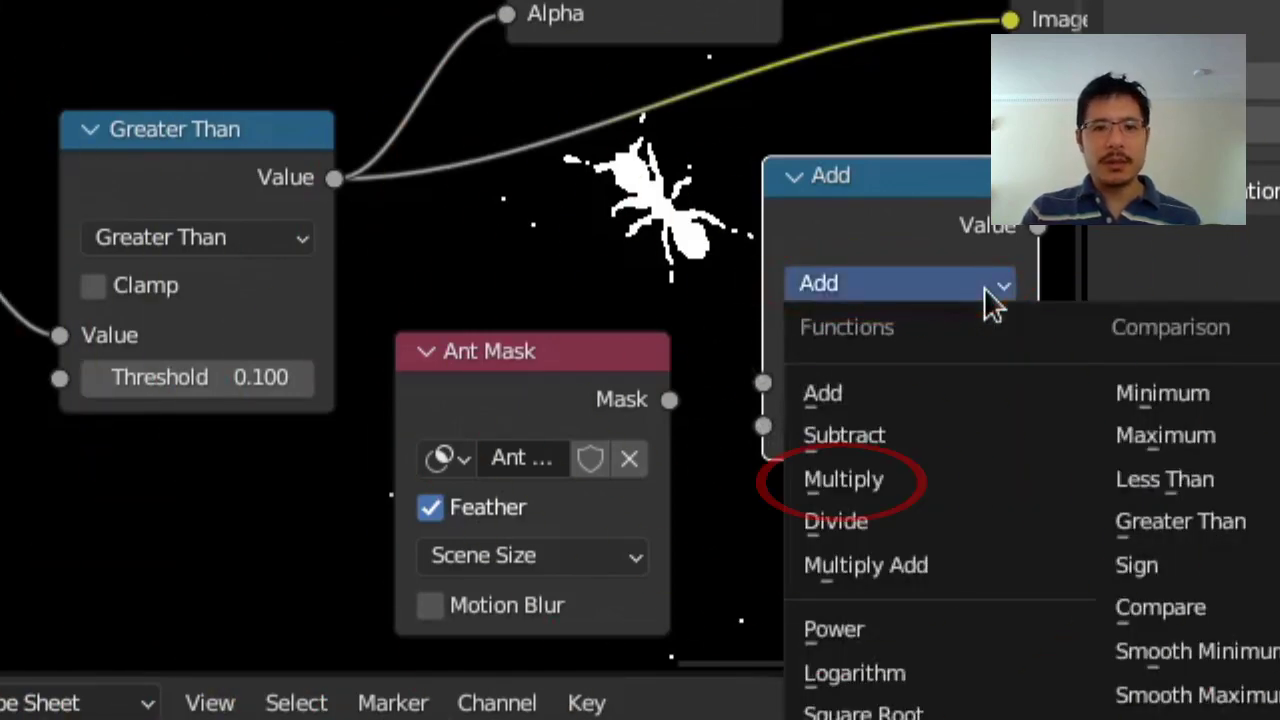
click(864, 488)
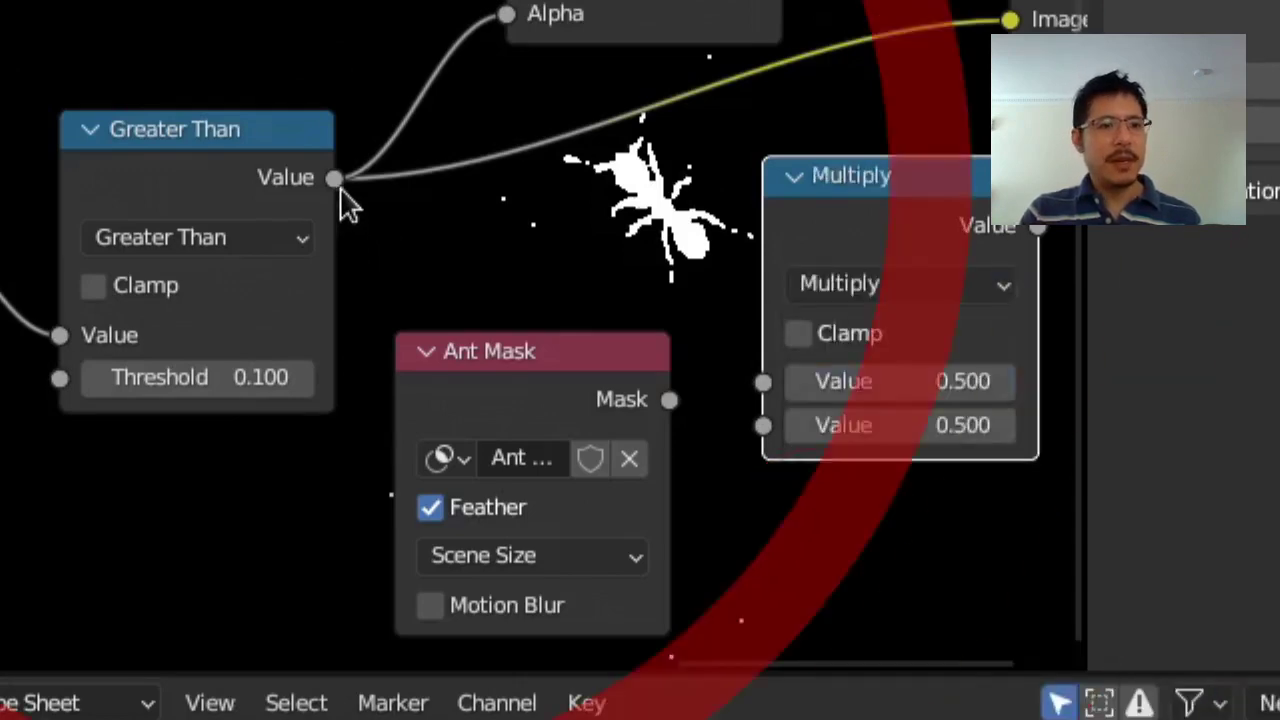
drag(335, 178, 764, 382)
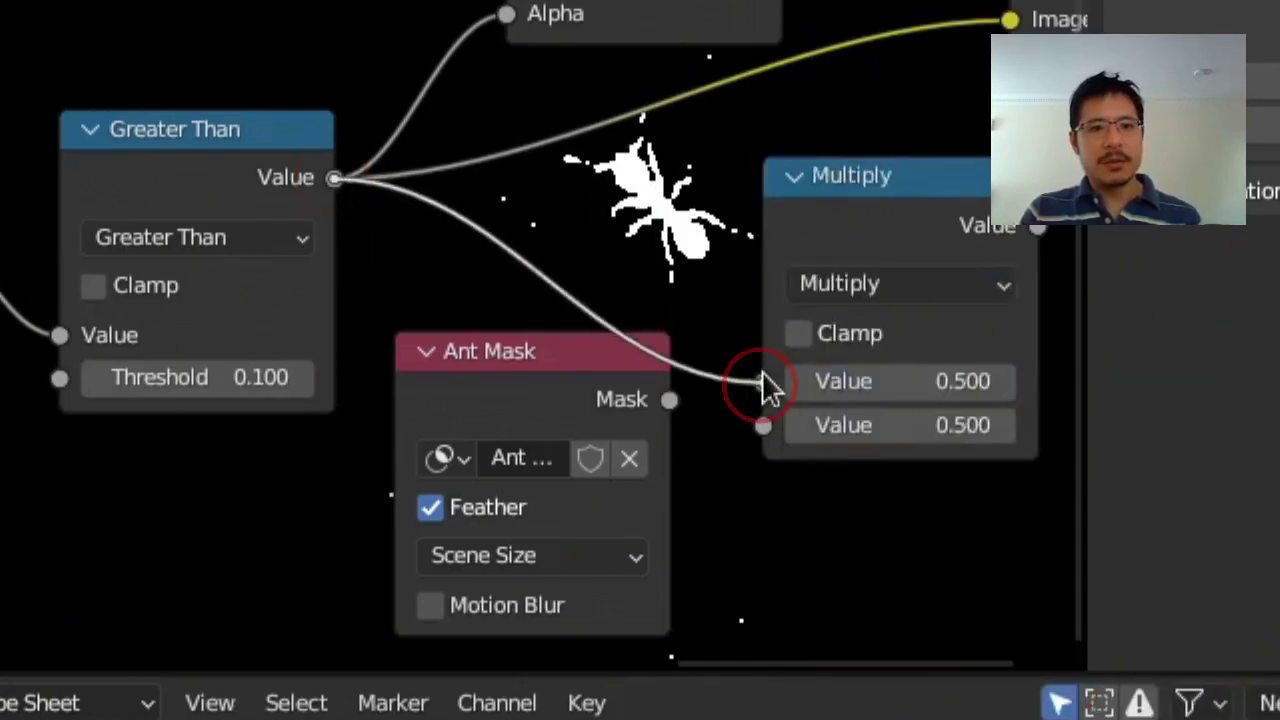
drag(669, 400, 775, 445)
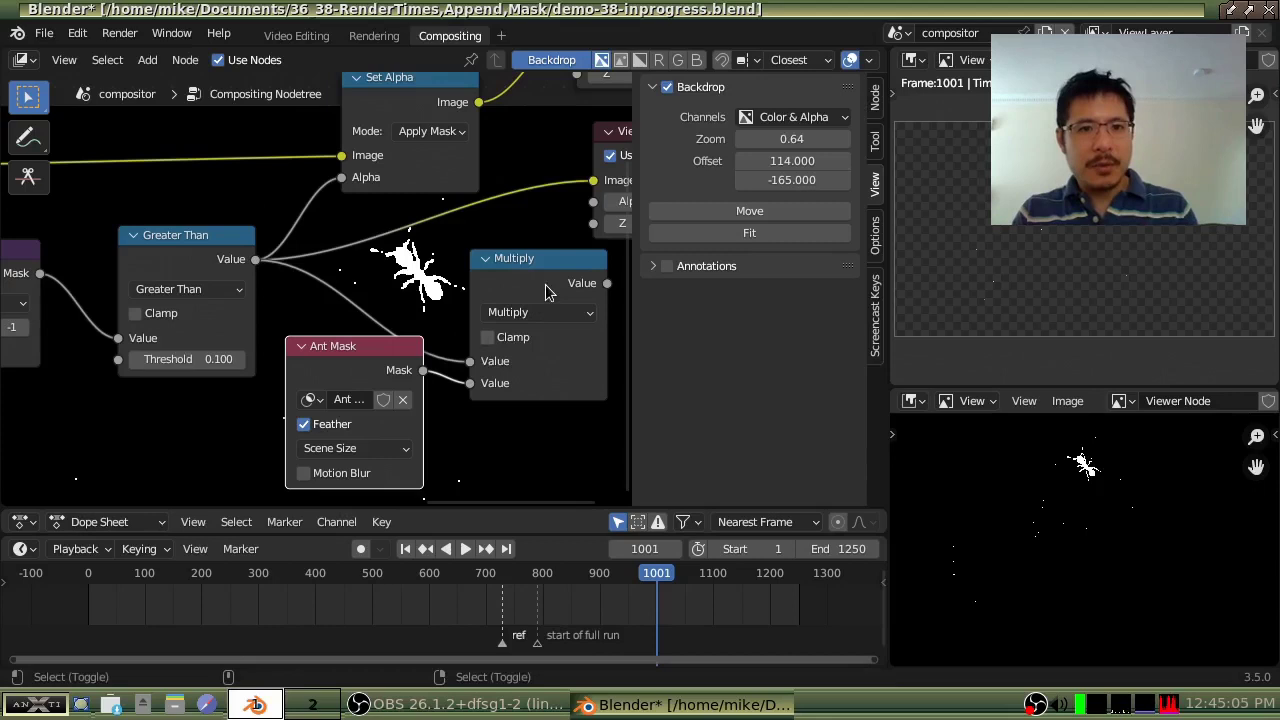
ctrl+shift+click(528, 298)
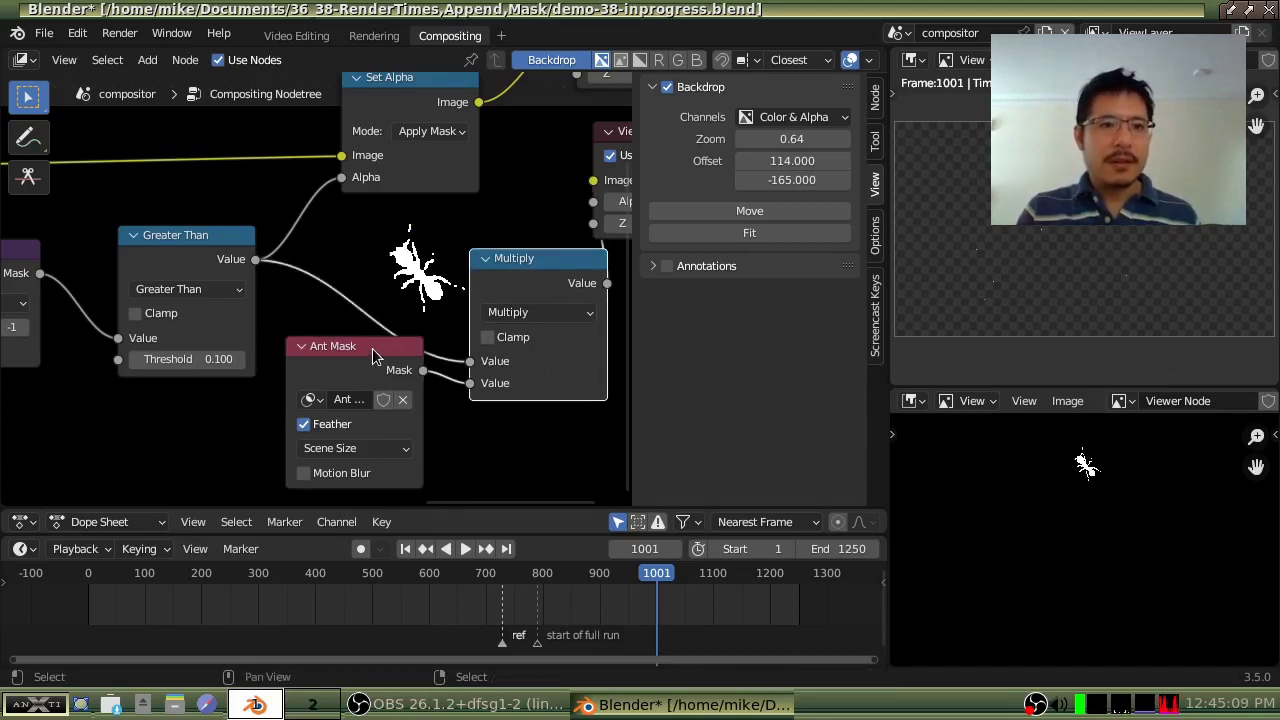
Step: Move the Ant Mask node down-left and check the result at frames 941, 1105 and 1140
drag(372, 355, 292, 393)
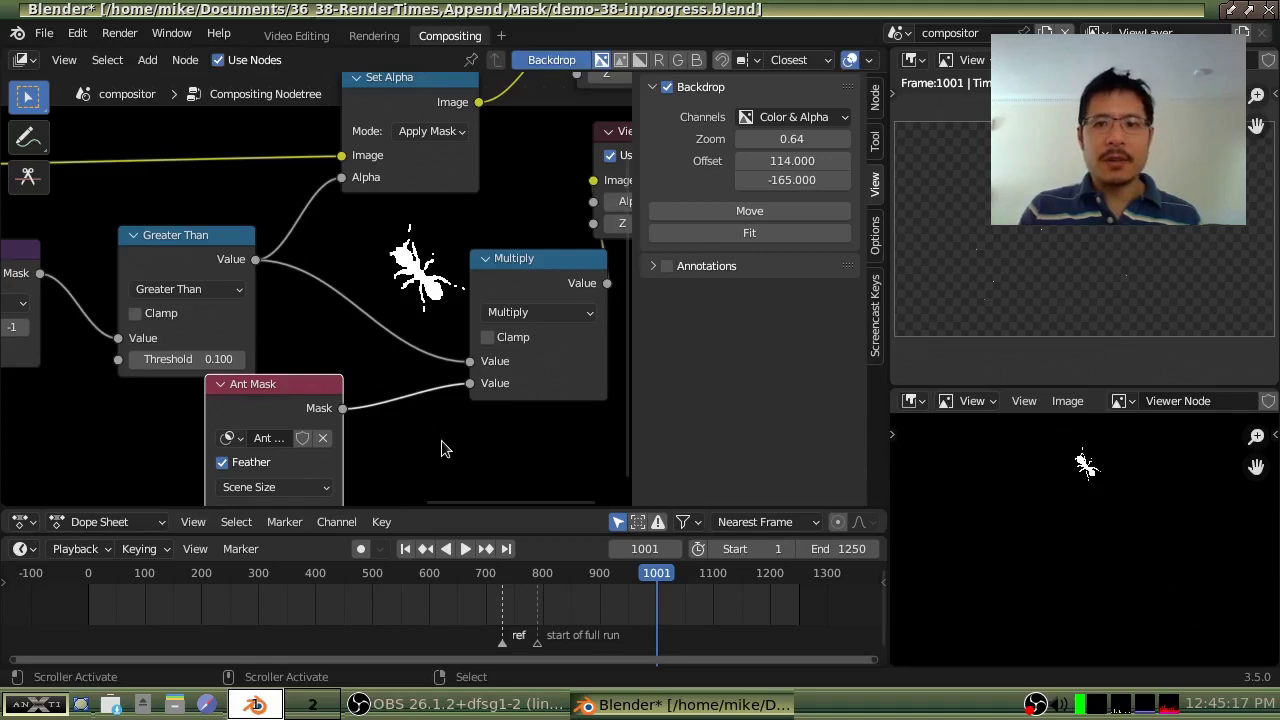
middle_drag(441, 449, 396, 472)
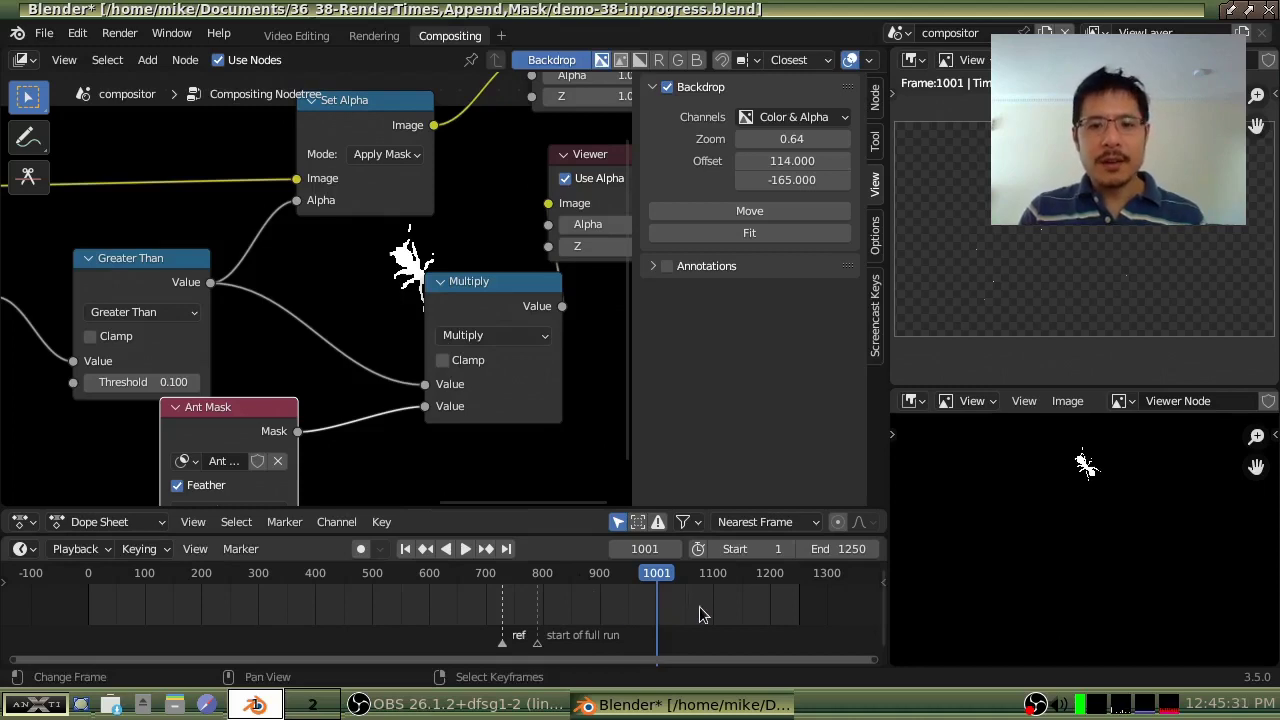
click(621, 604)
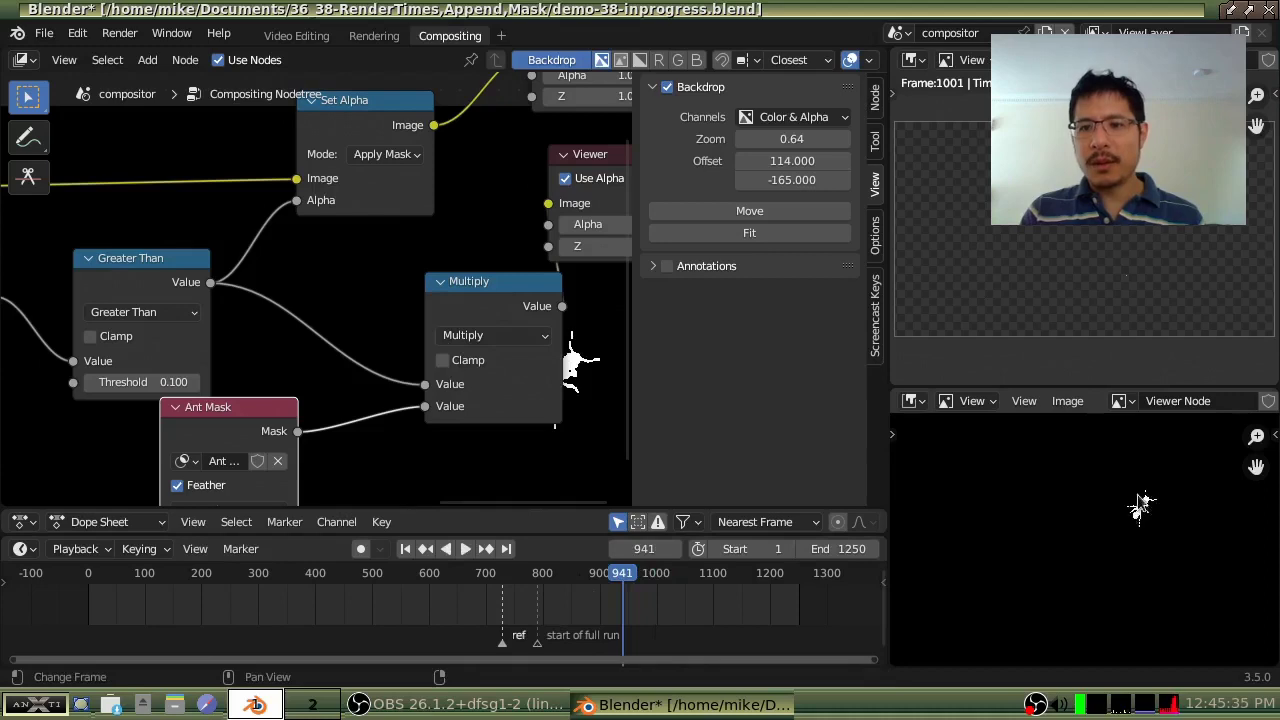
click(715, 604)
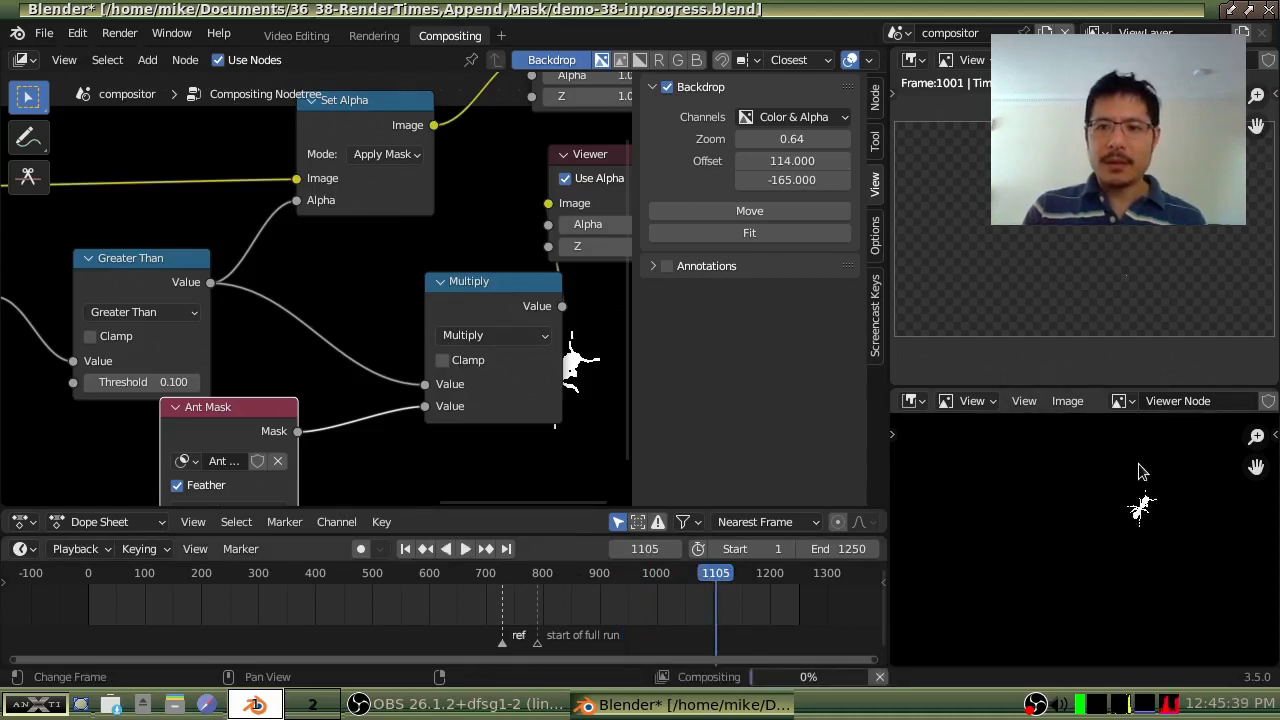
click(737, 604)
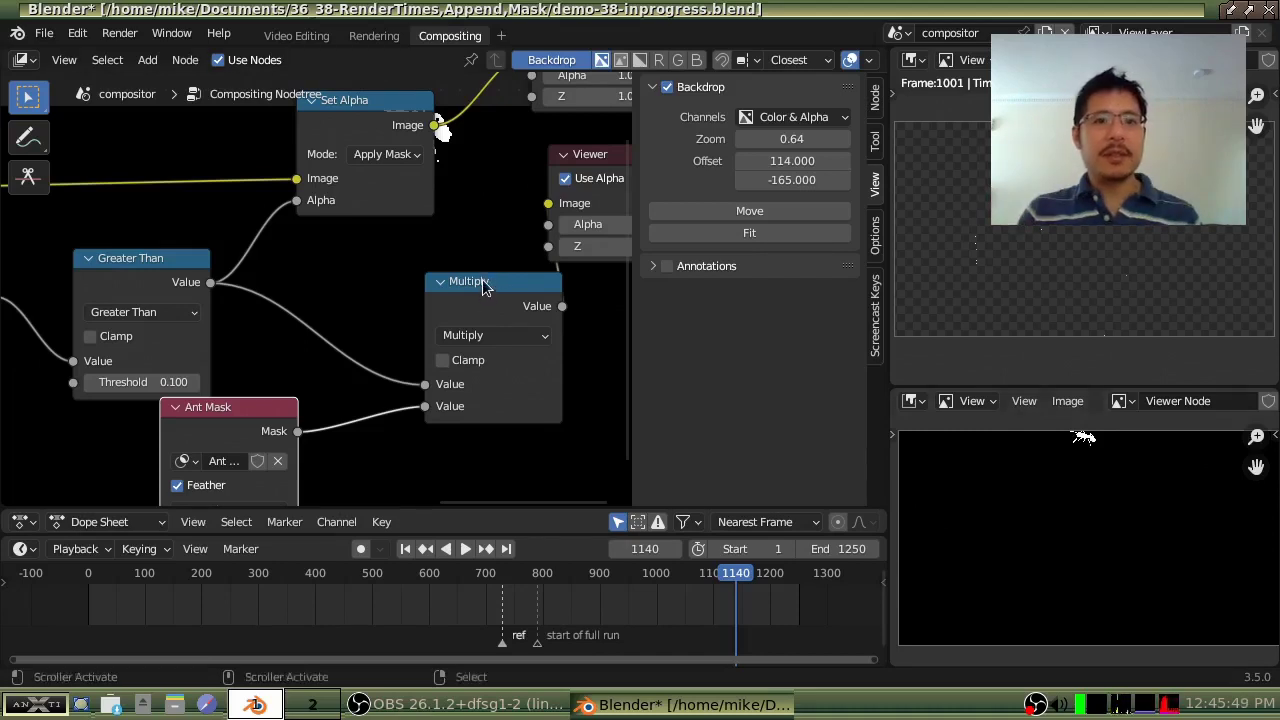
Step: Shift the Multiply node left, closer to its Greater Than and Ant Mask inputs
drag(486, 286, 431, 277)
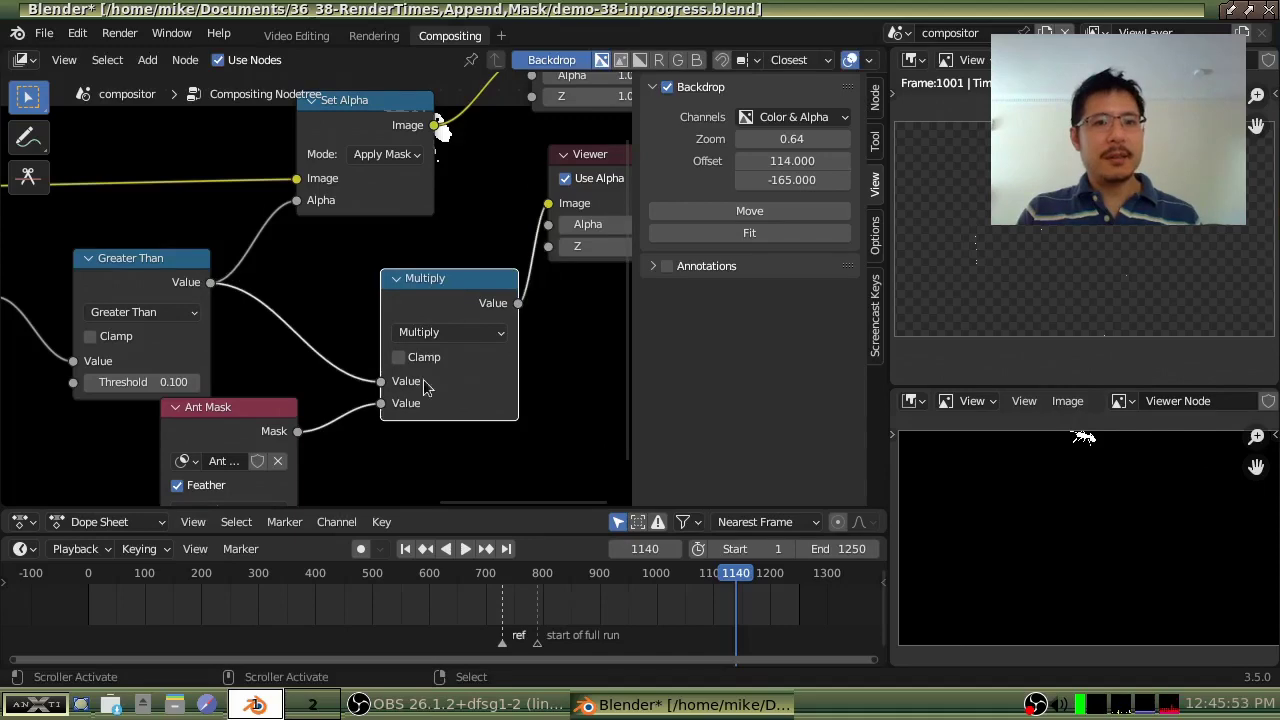
middle_drag(539, 346, 477, 367)
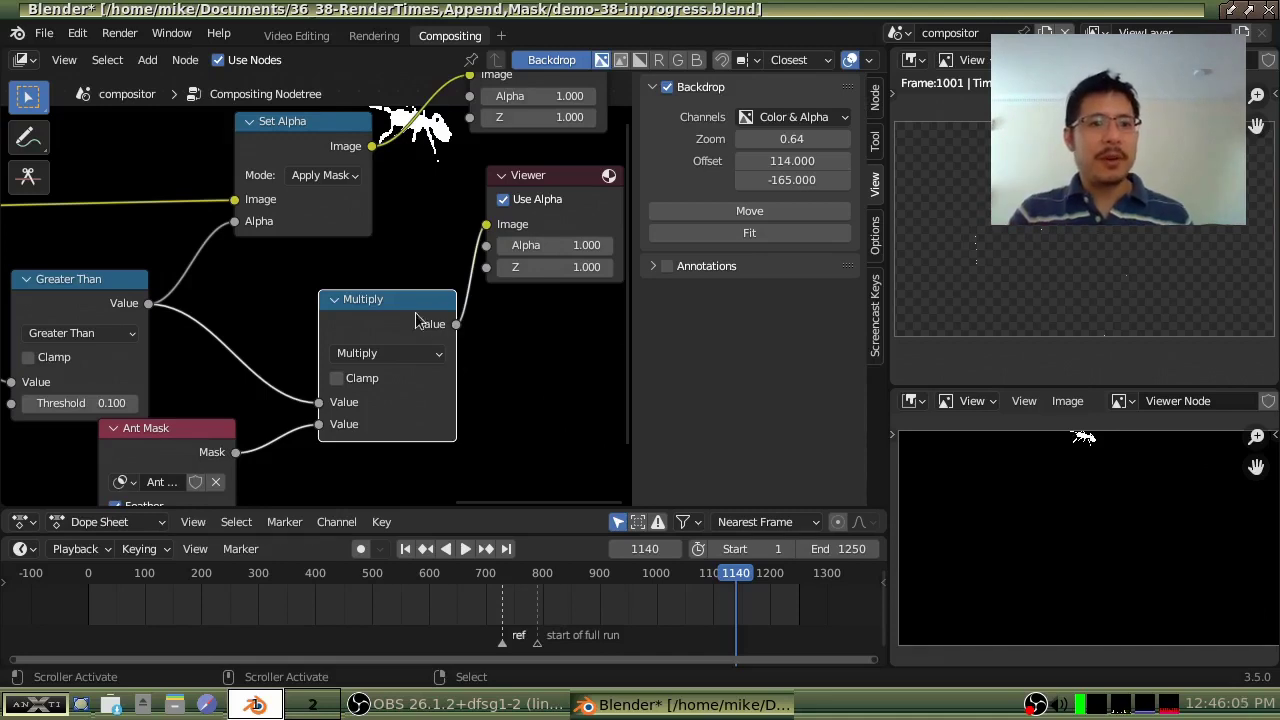
drag(390, 310, 314, 313)
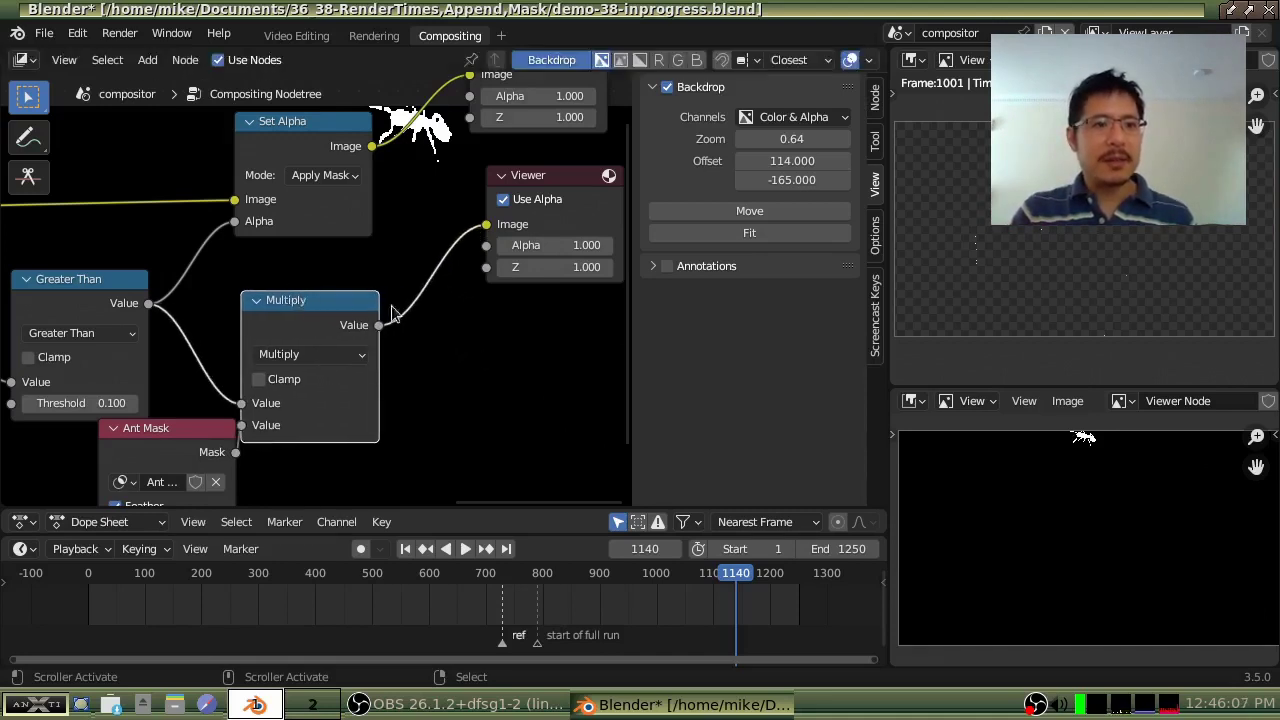
Step: Connect the Multiply node's Value output to Set Alpha's Alpha input
middle_drag(510, 375, 503, 427)
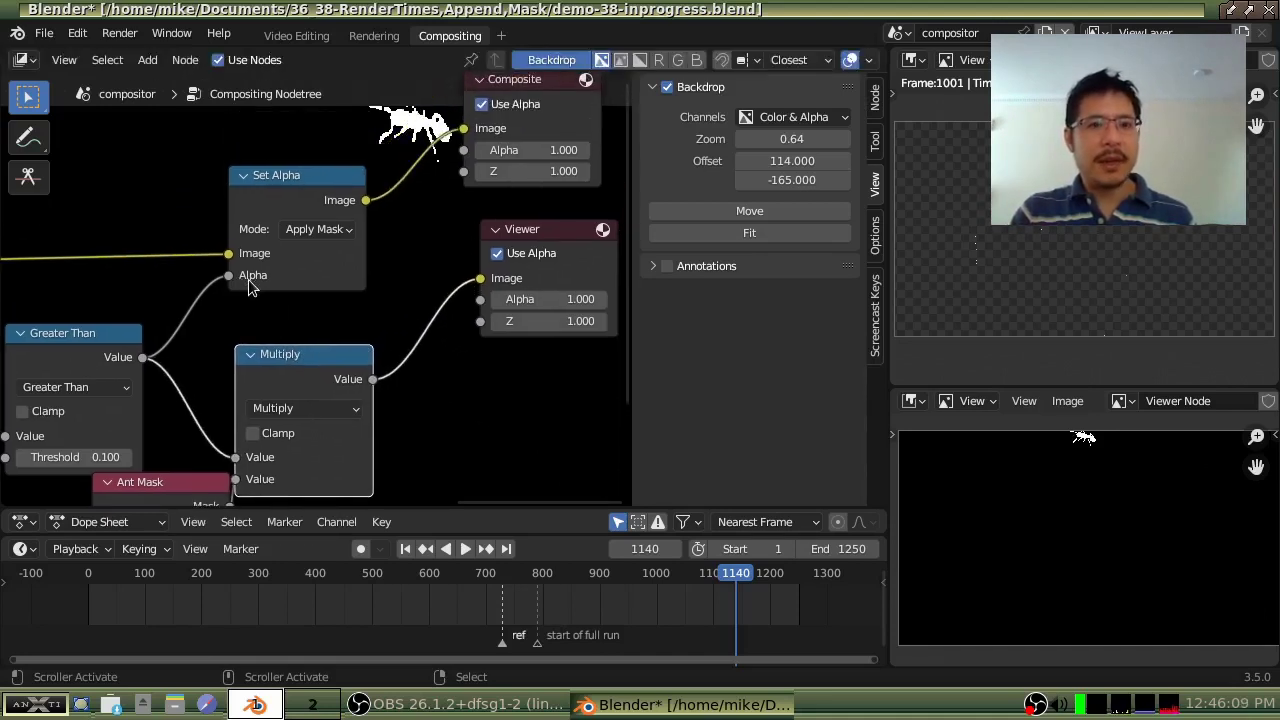
click(373, 381)
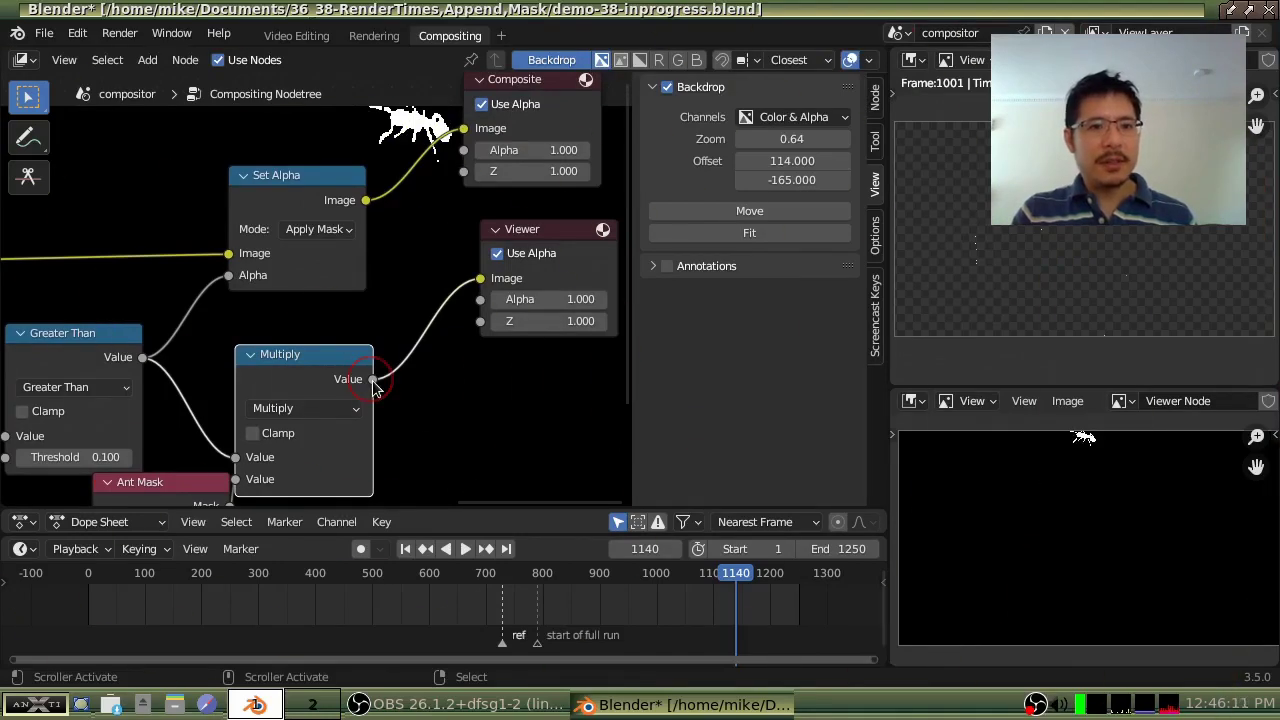
drag(373, 385, 229, 277)
middle_drag(396, 320, 424, 339)
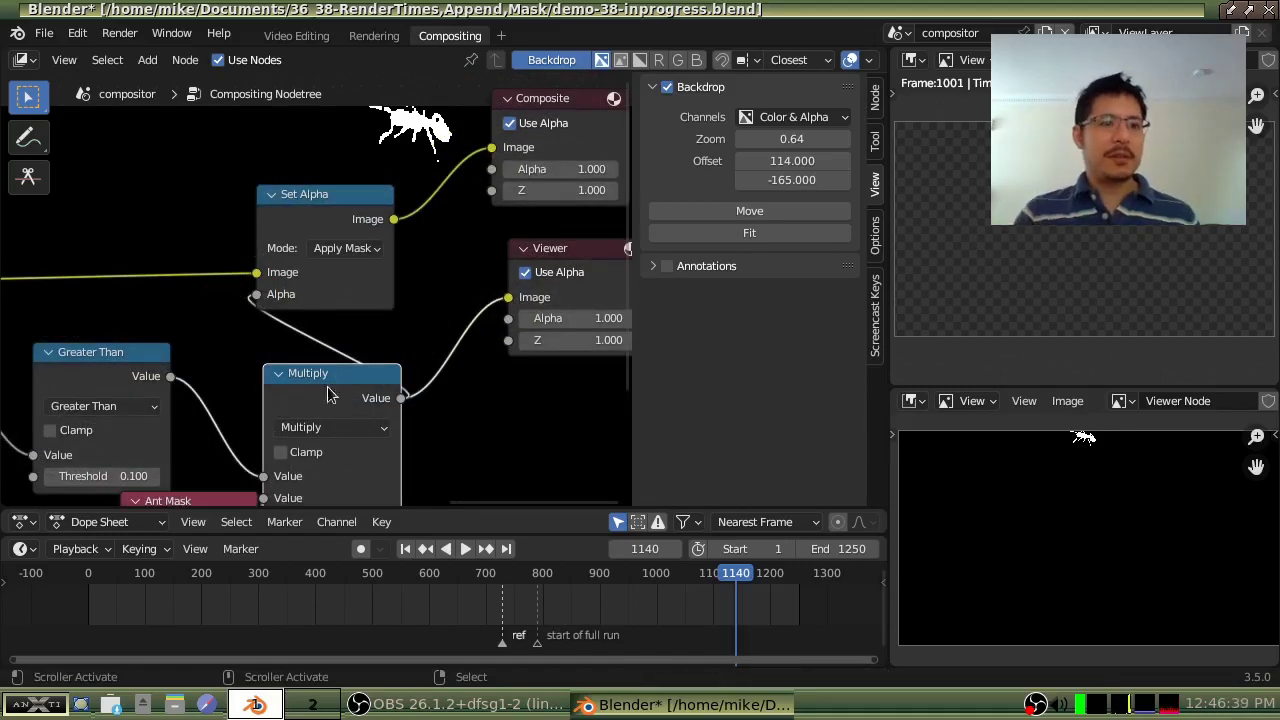
Step: Reposition the Set Alpha node up and to the right
middle_drag(195, 468, 210, 363)
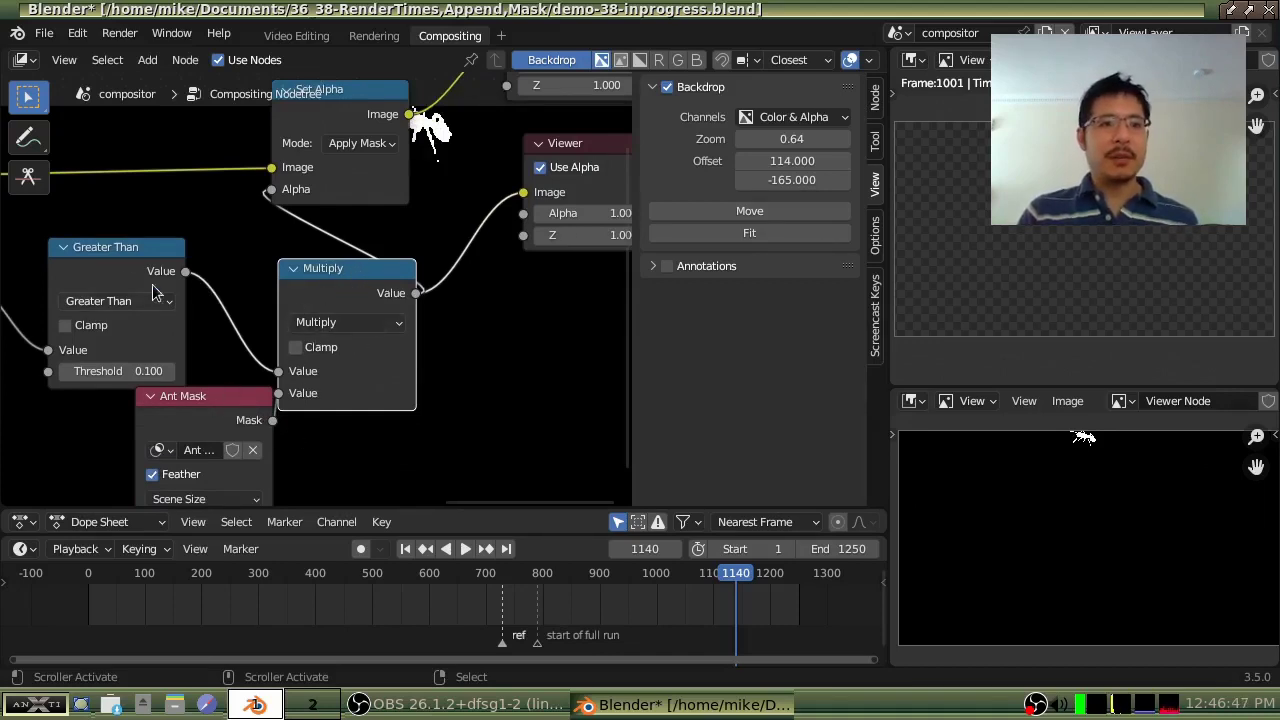
middle_drag(490, 326, 443, 443)
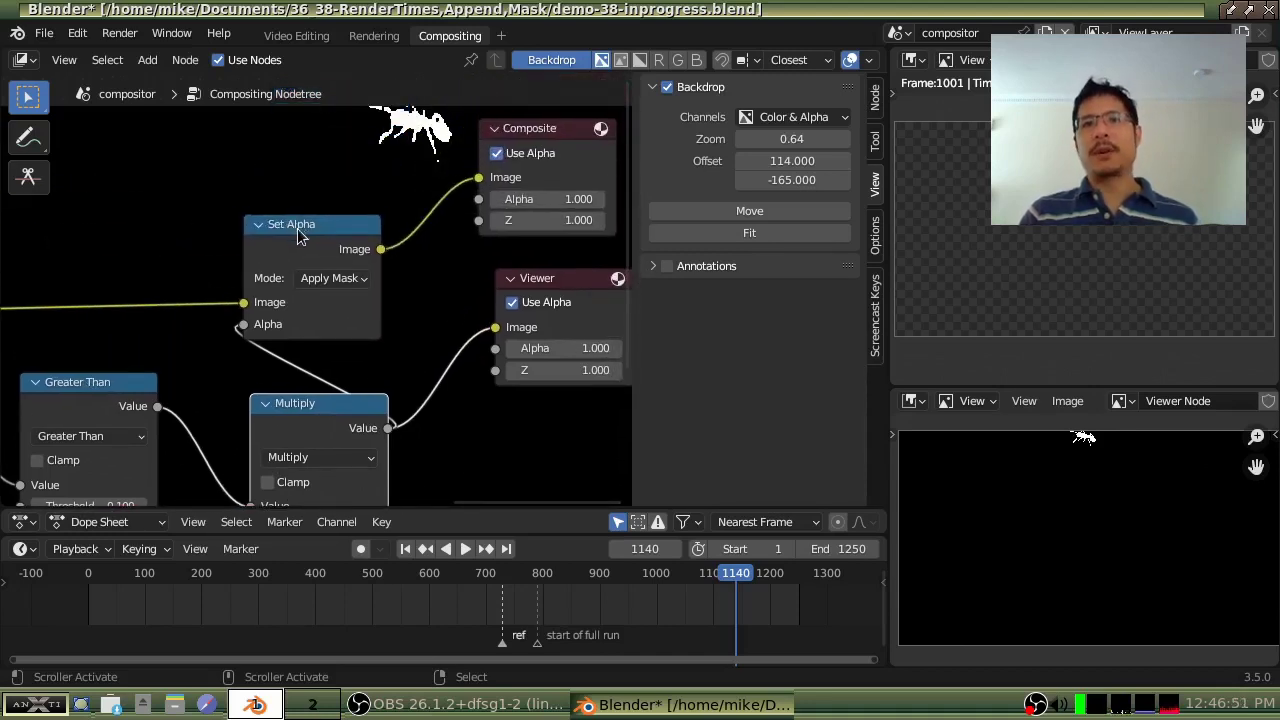
drag(311, 239, 362, 210)
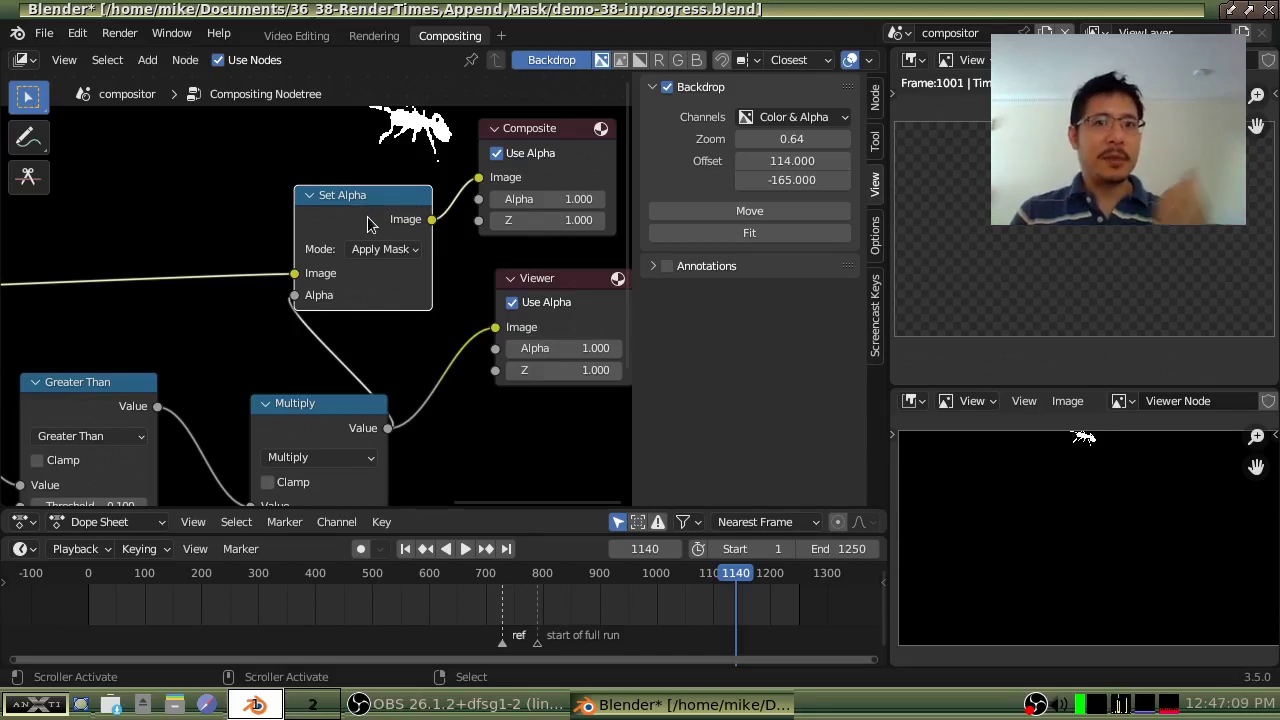
Step: Delete the Multiply and Ant Mask nodes
middle_drag(414, 386, 471, 363)
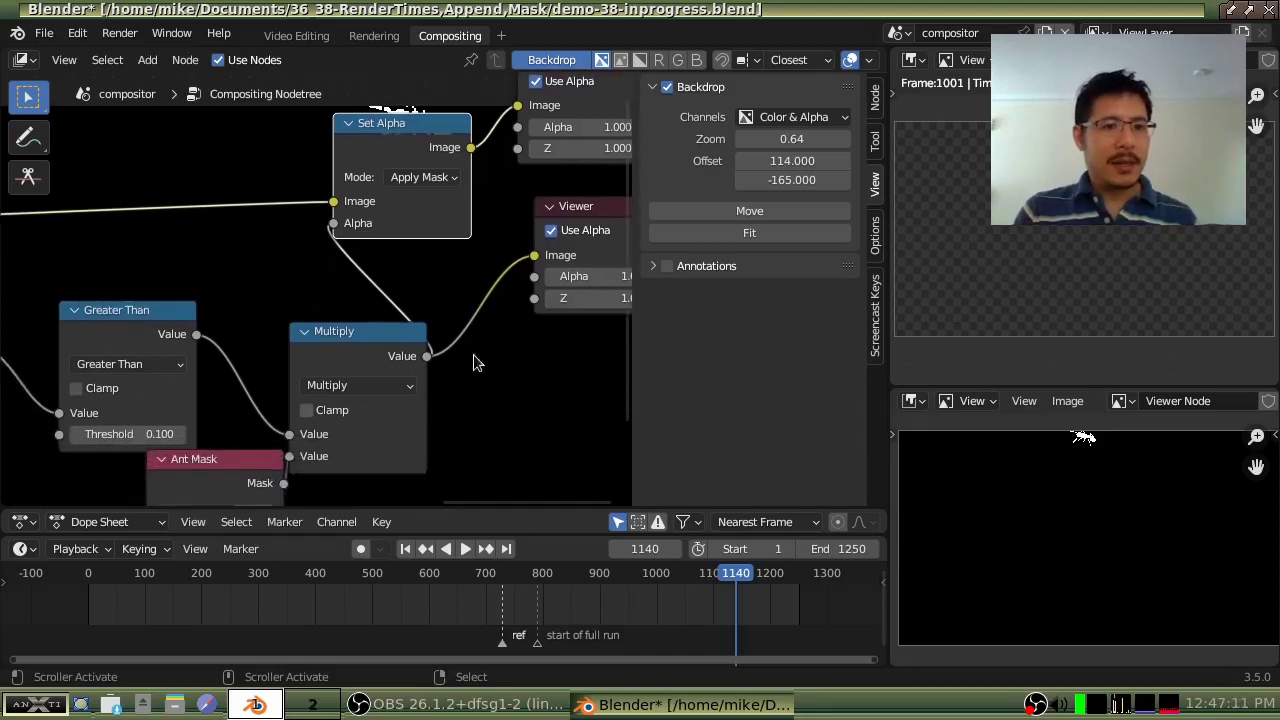
click(346, 335)
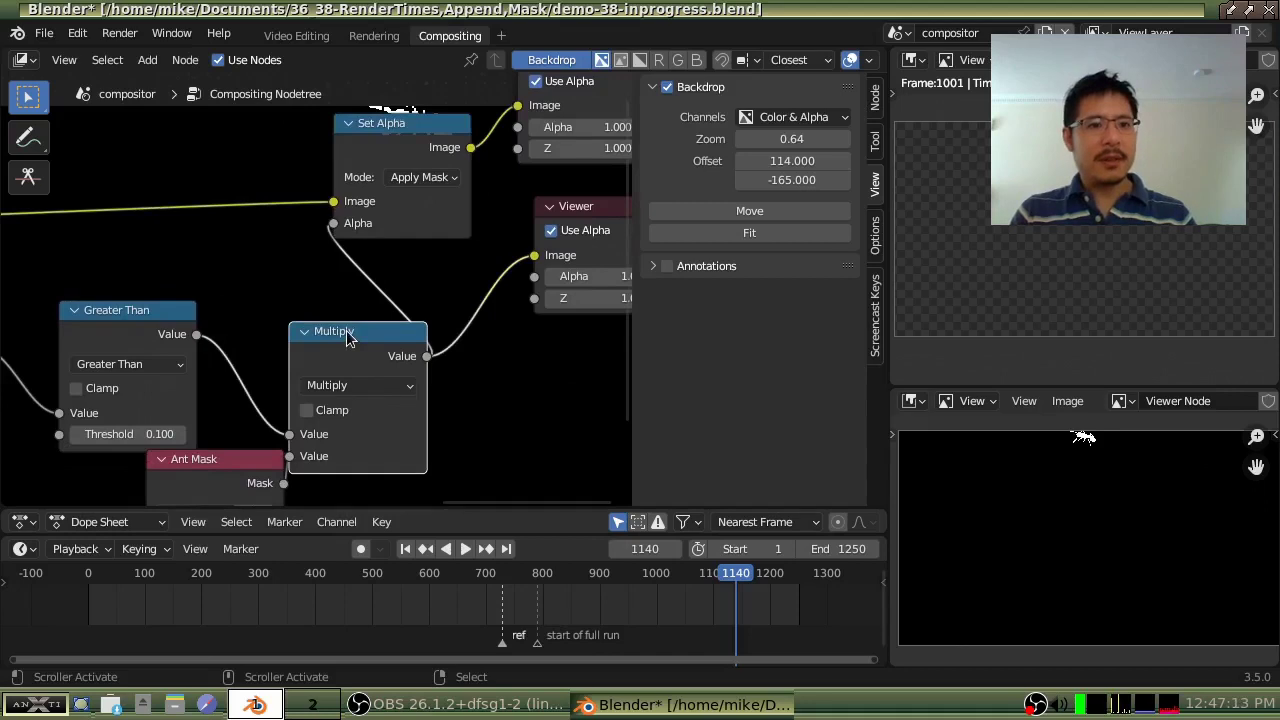
key(x)
click(243, 457)
key(x)
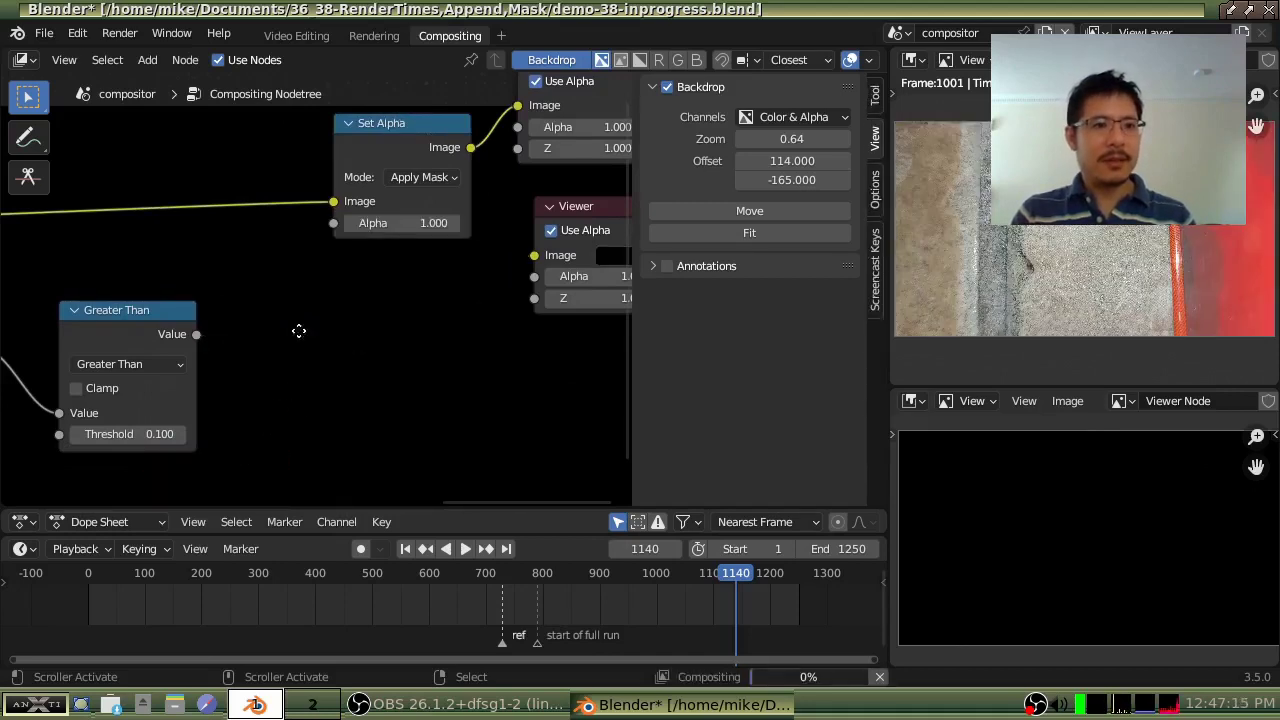
Step: Link Greater Than Value to Set Alpha's Alpha, view Set Alpha, and go to frame 975
middle_drag(249, 338, 207, 420)
drag(153, 422, 291, 310)
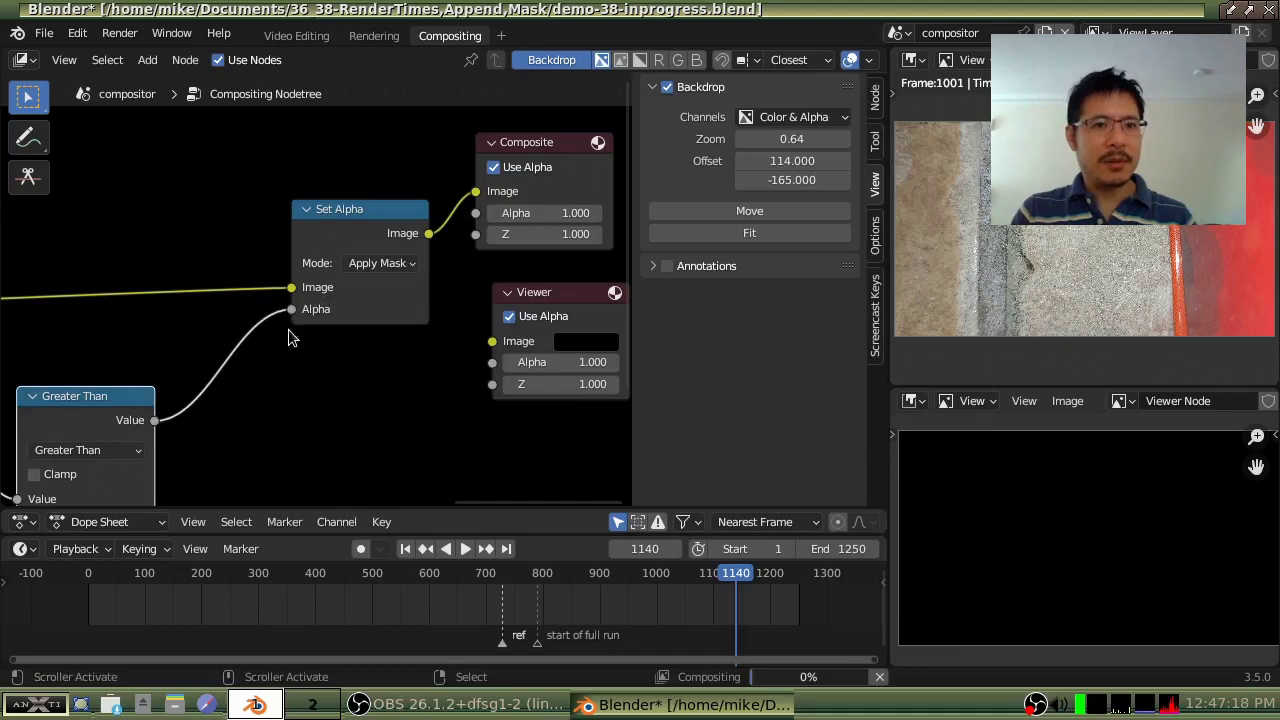
ctrl+shift+click(338, 237)
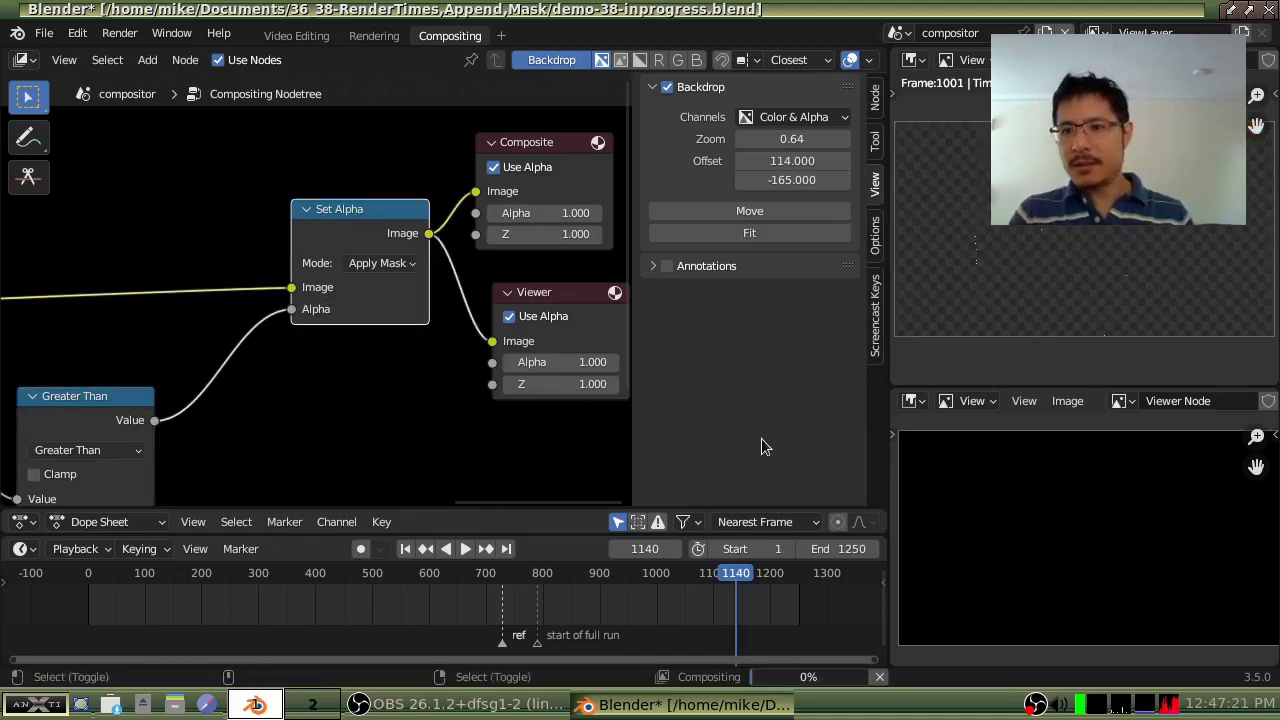
drag(826, 568, 642, 572)
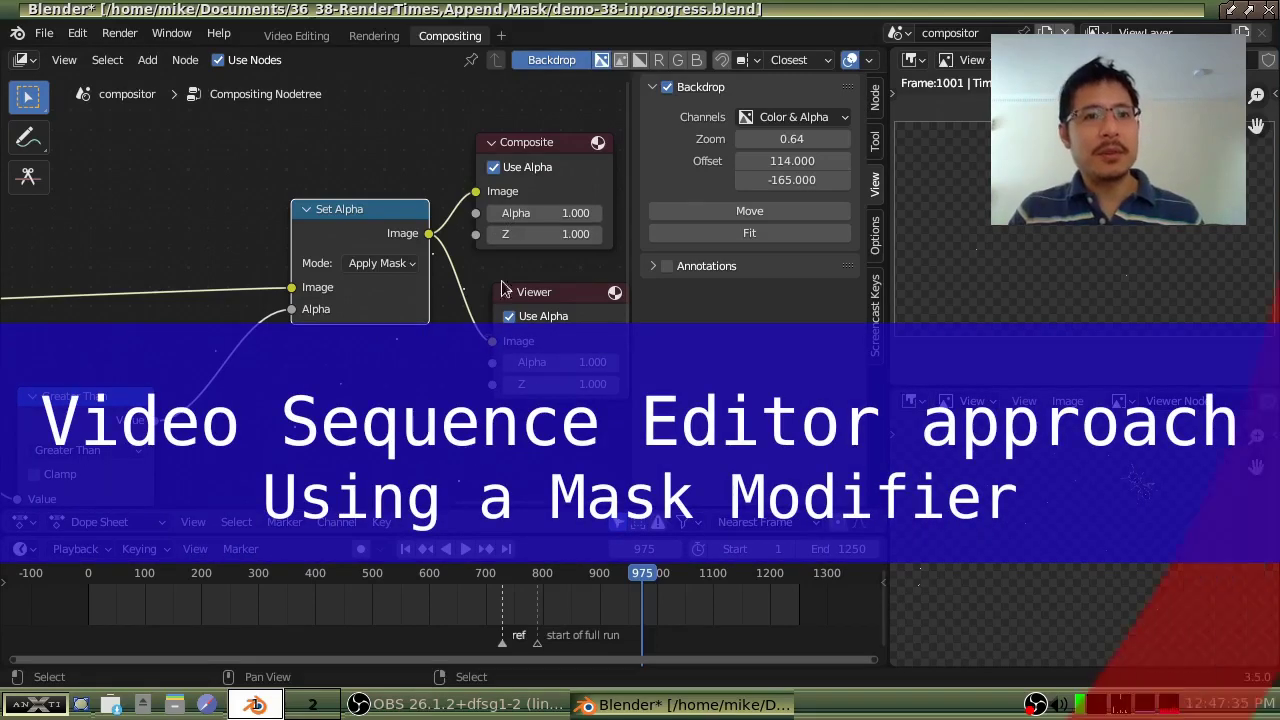
Step: Switch to the Video Editing workspace and deselect the ant.mp4 strip
click(294, 37)
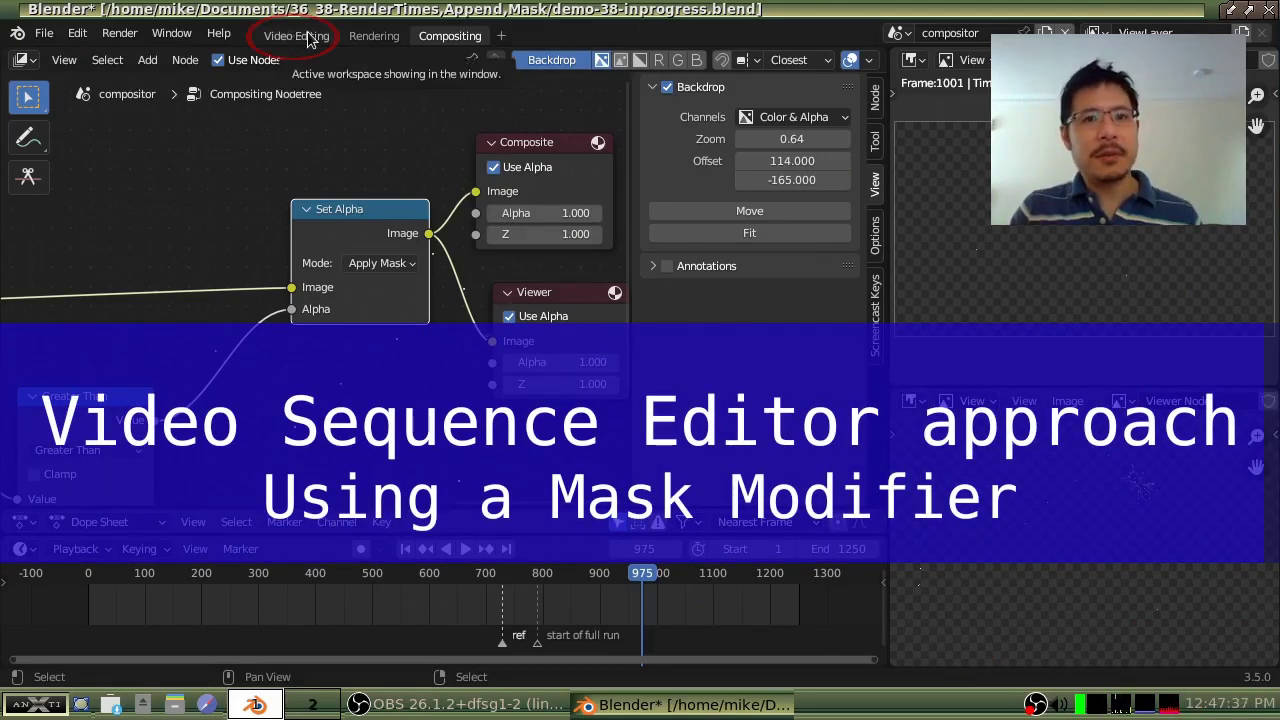
click(300, 37)
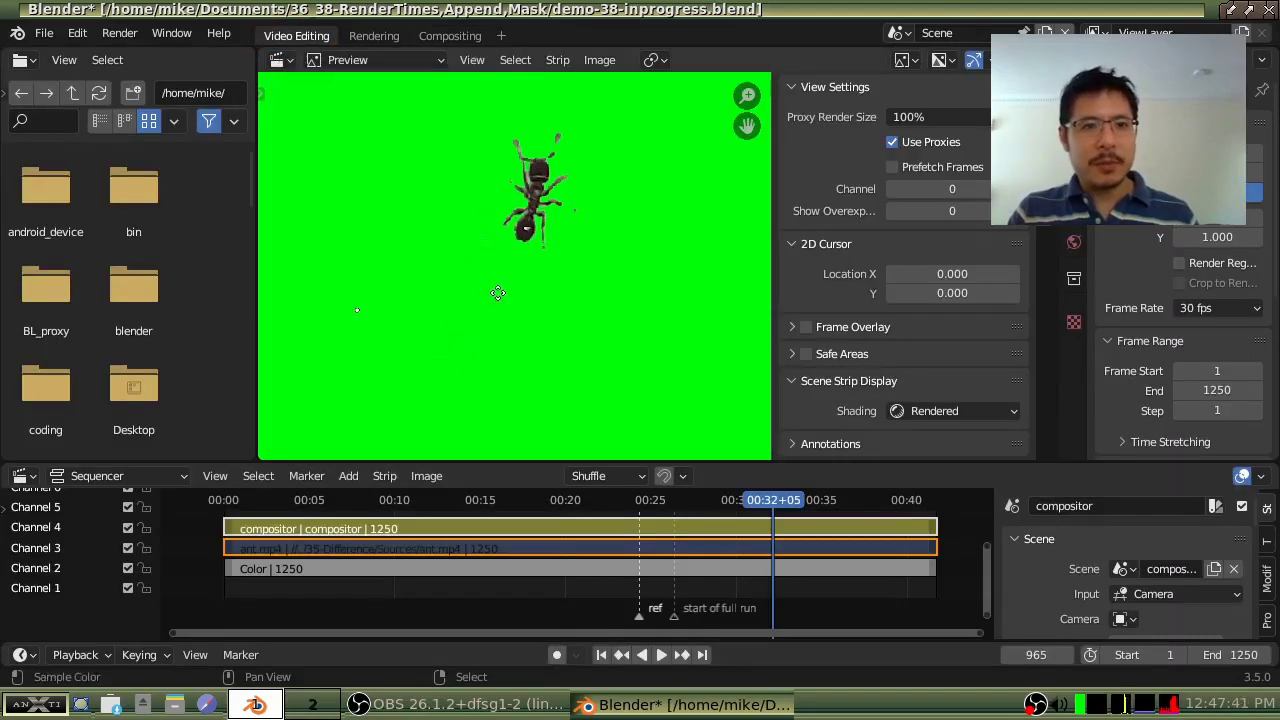
click(533, 278)
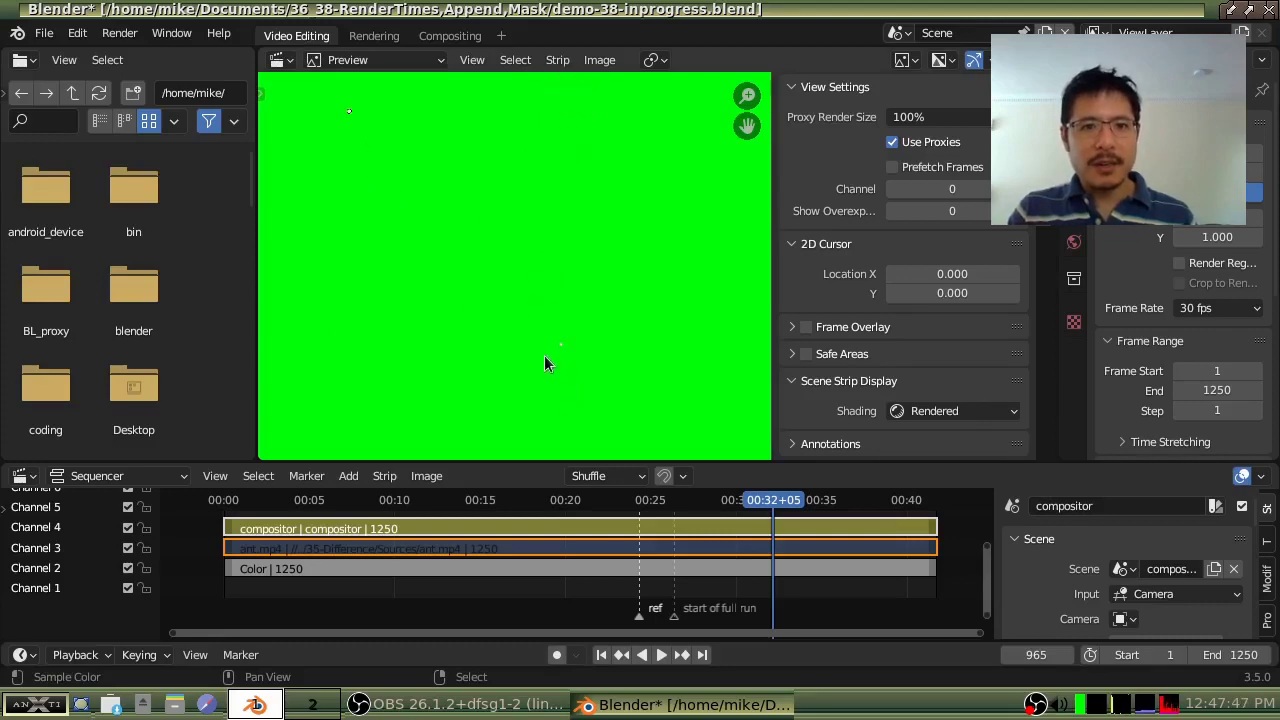
key(ctrl)
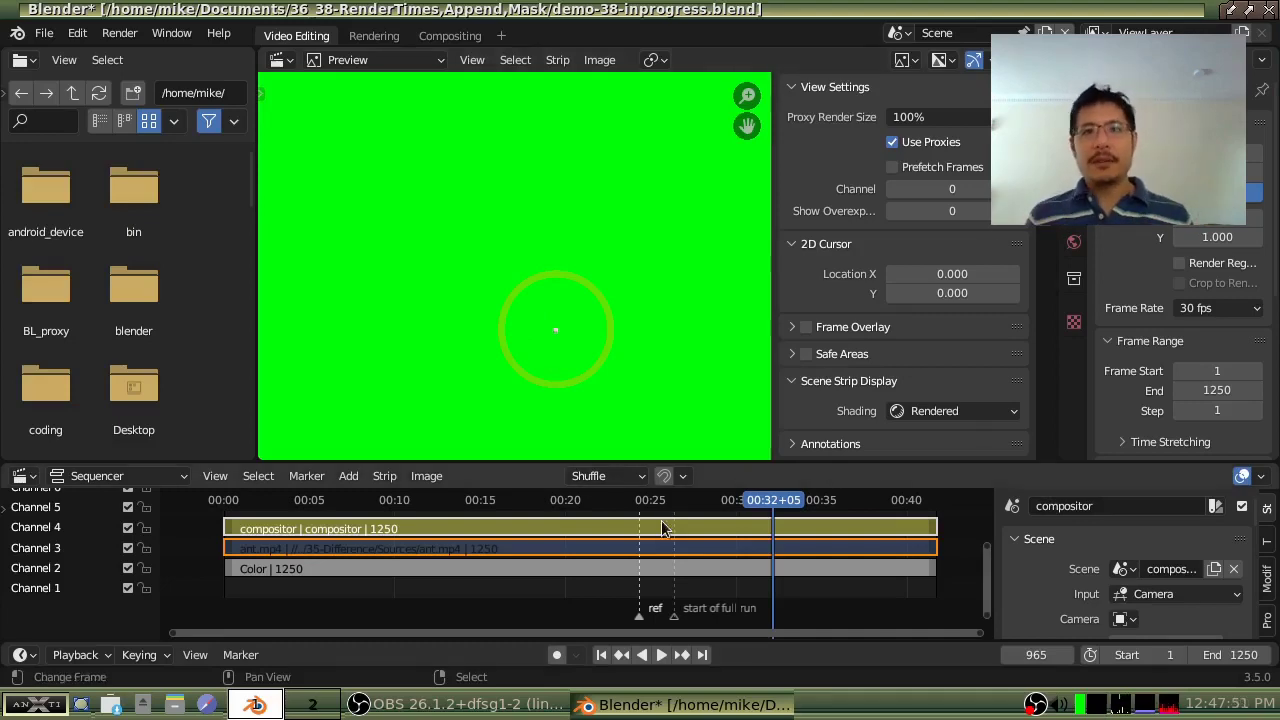
click(725, 528)
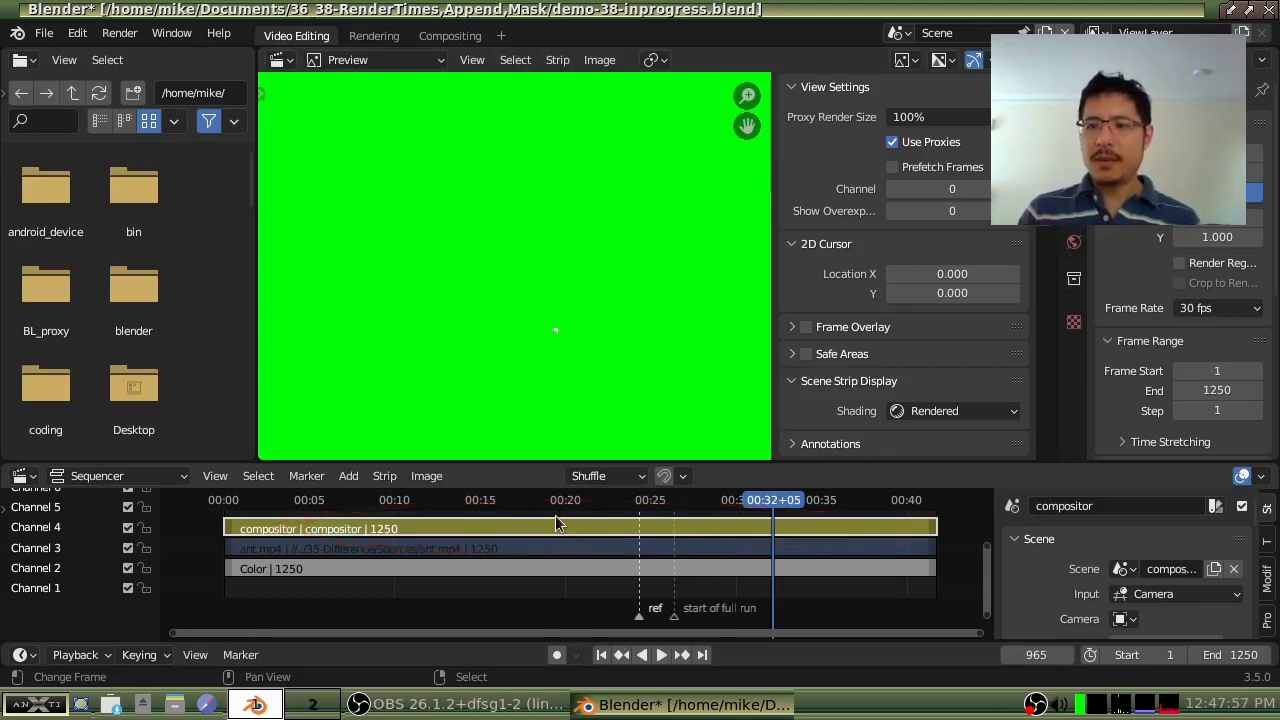
Step: Give the compositor strip a Mask modifier with Mask input type set to Mask and Ant Mask chosen
drag(1073, 463, 1076, 394)
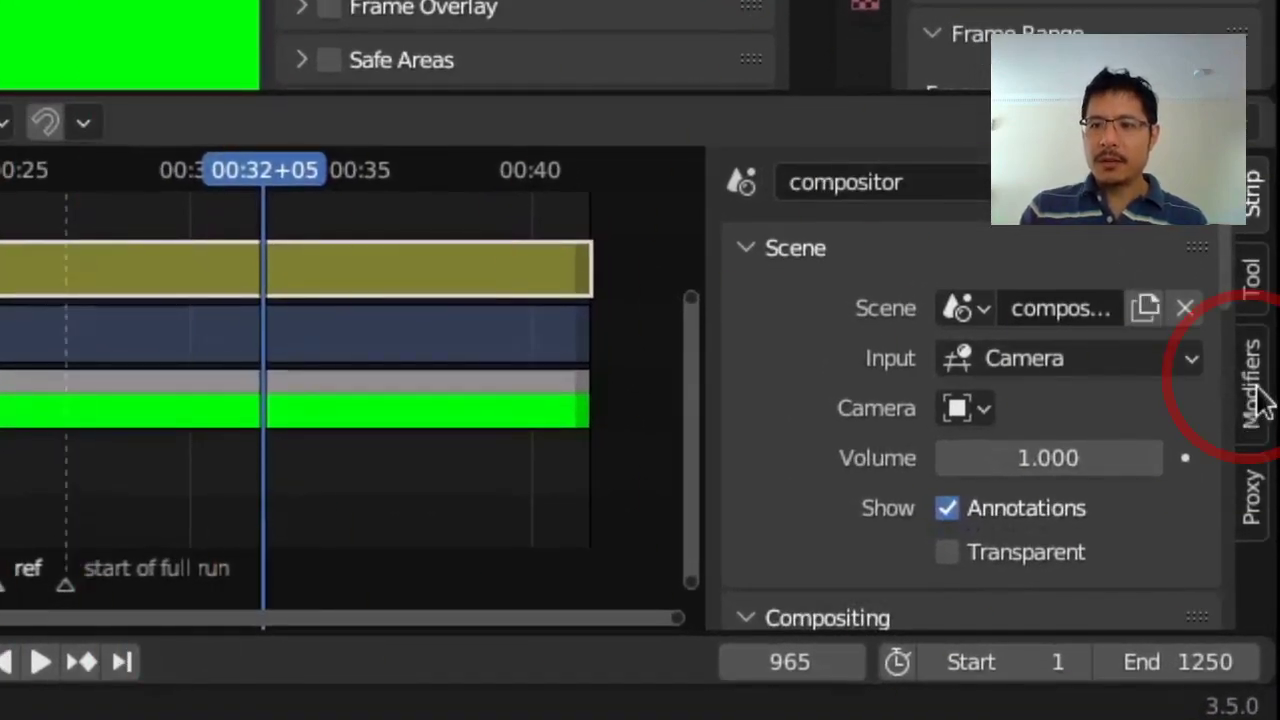
click(1252, 398)
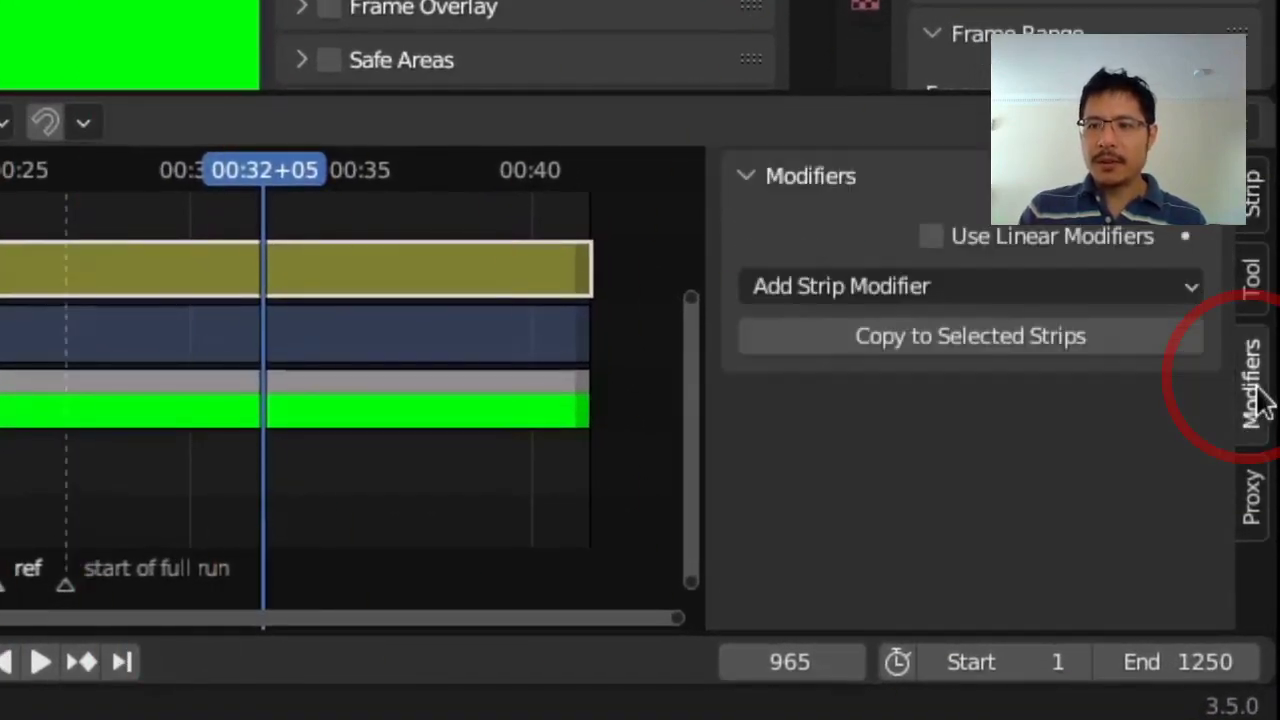
click(880, 286)
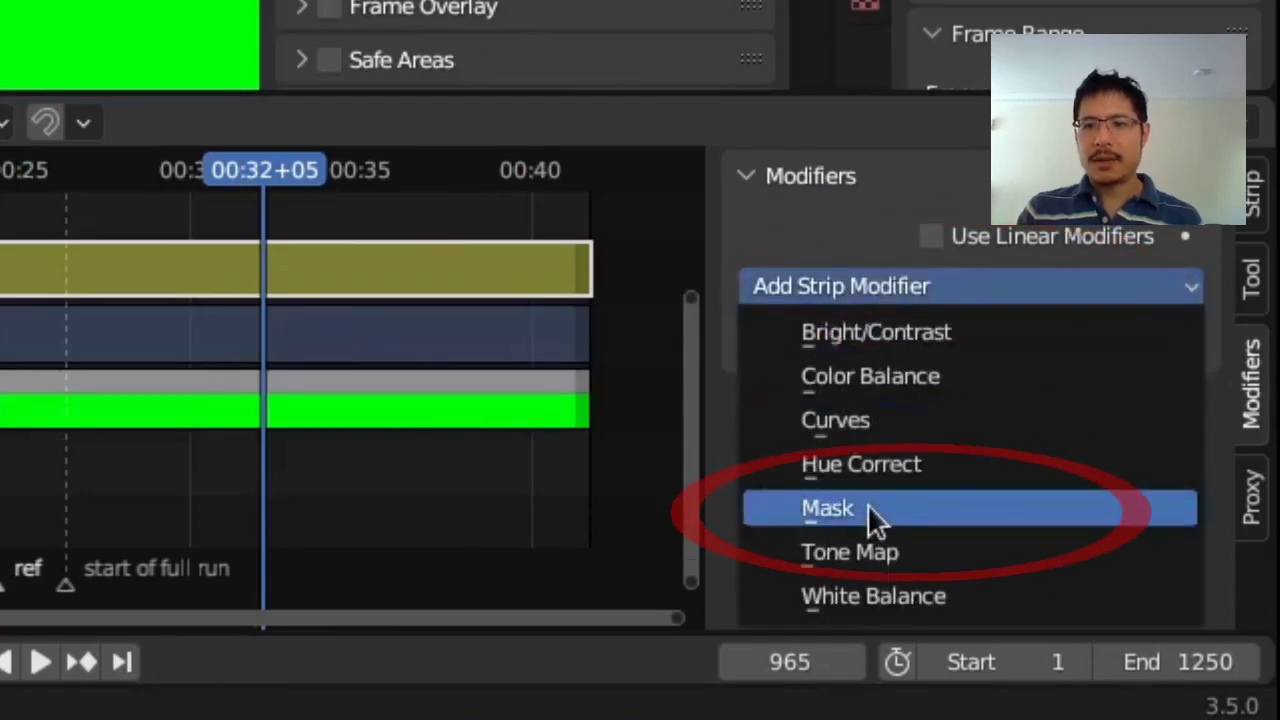
click(869, 510)
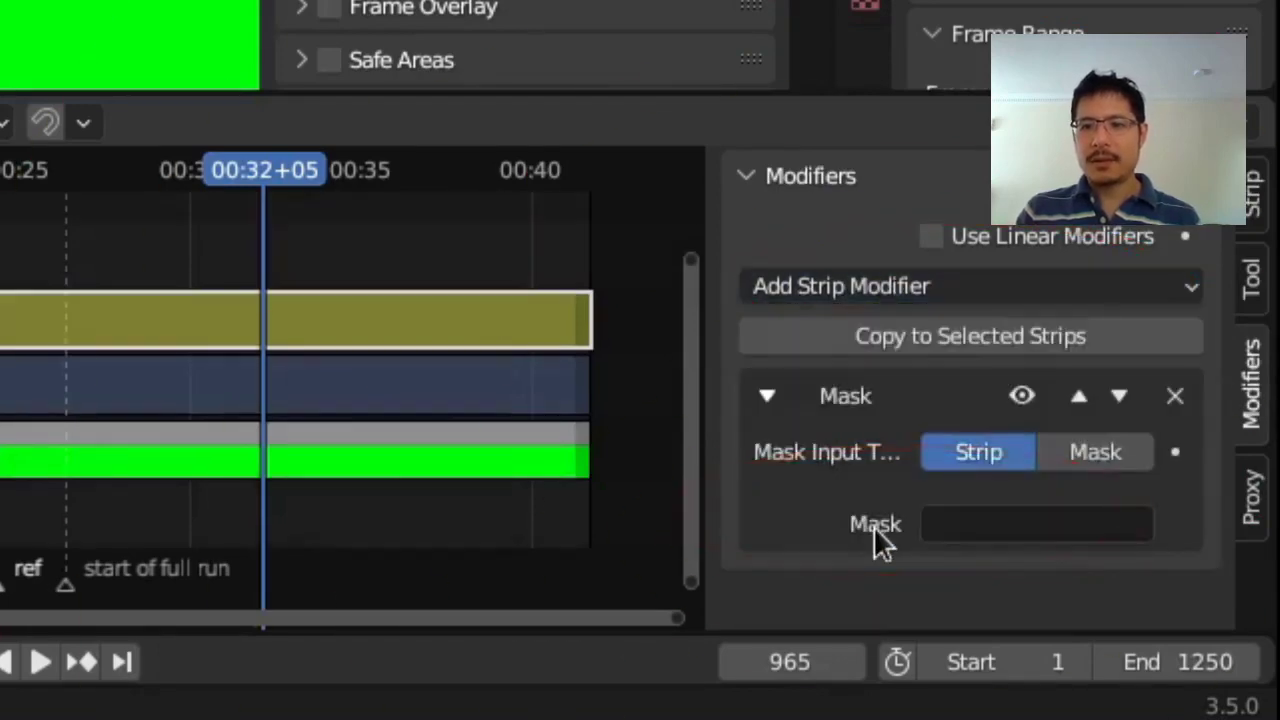
click(1100, 452)
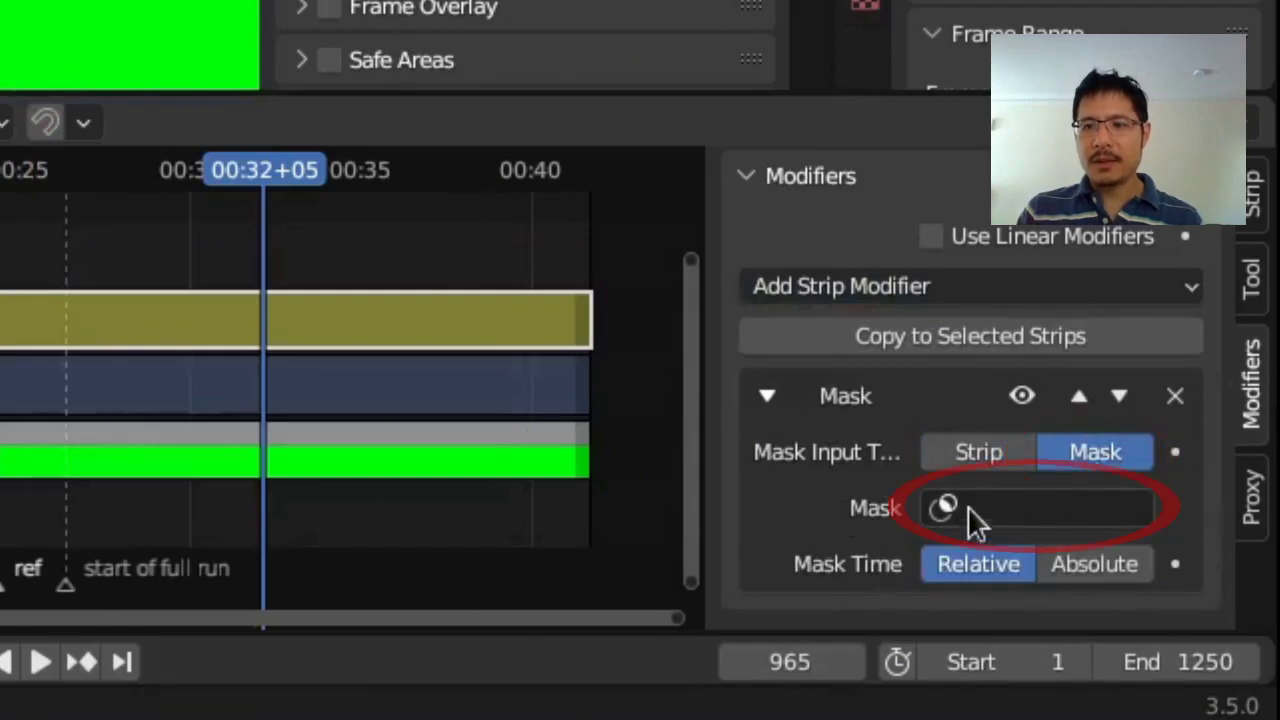
click(1020, 518)
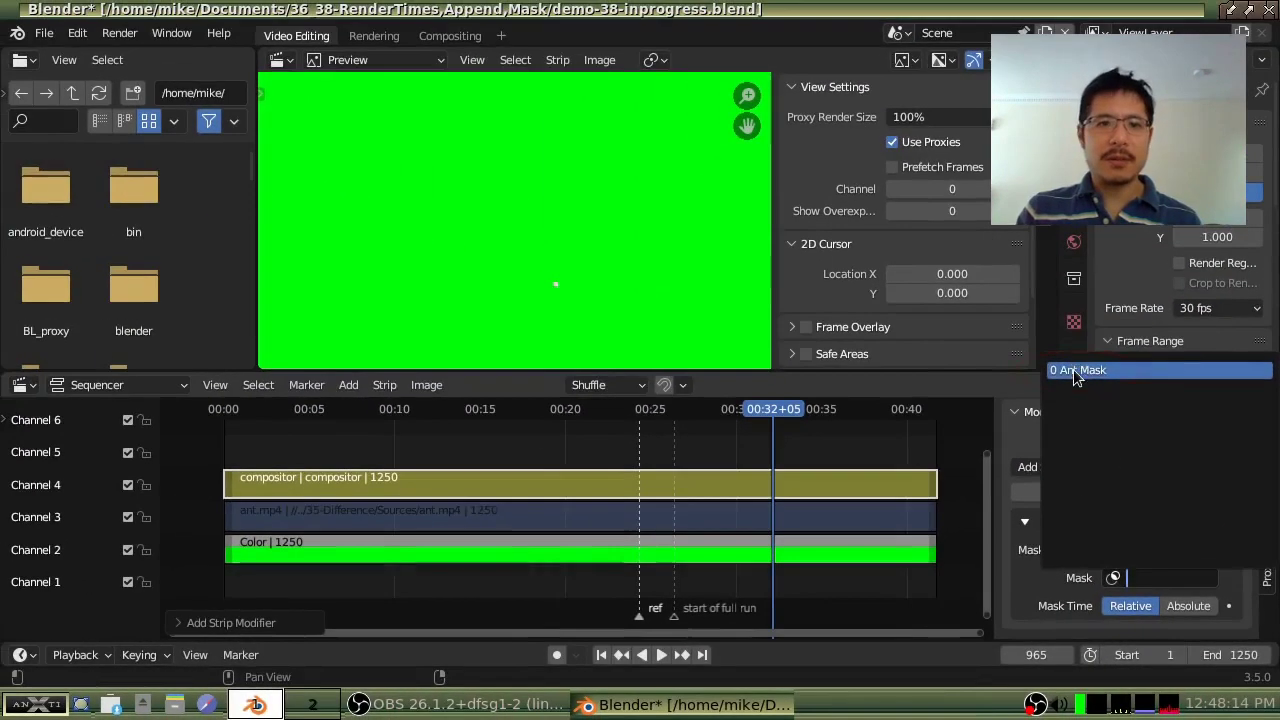
click(1032, 310)
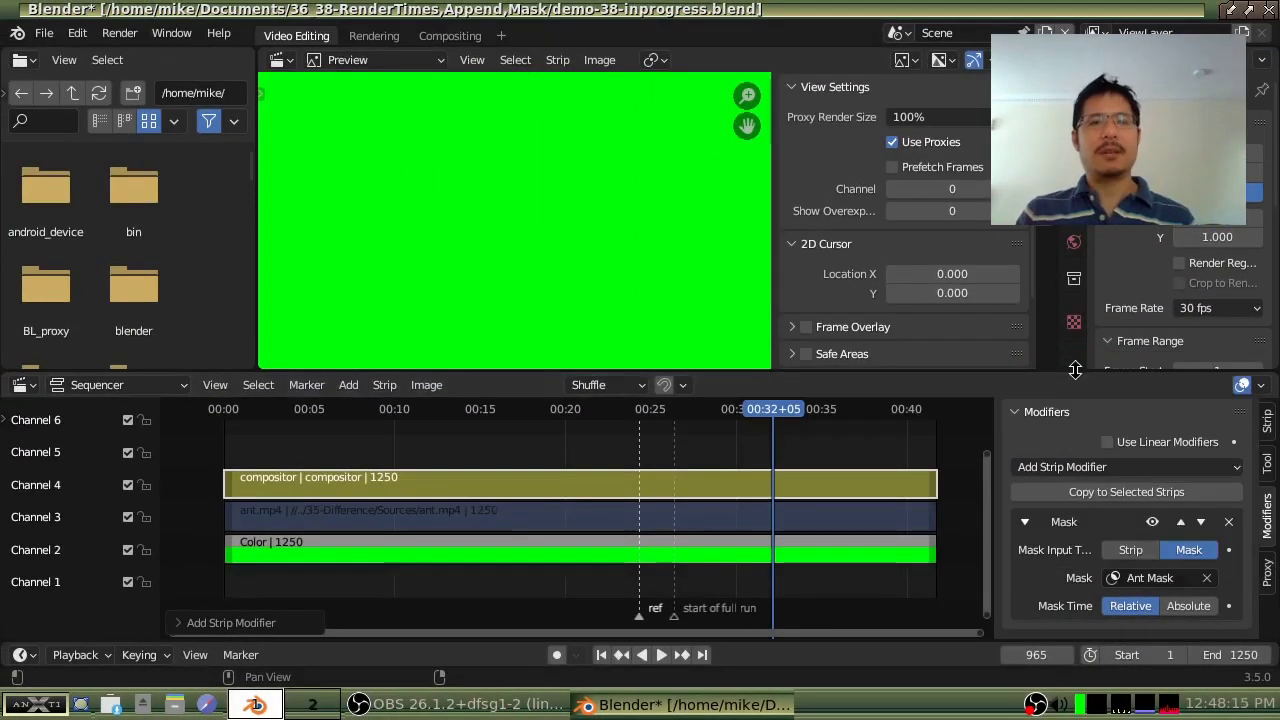